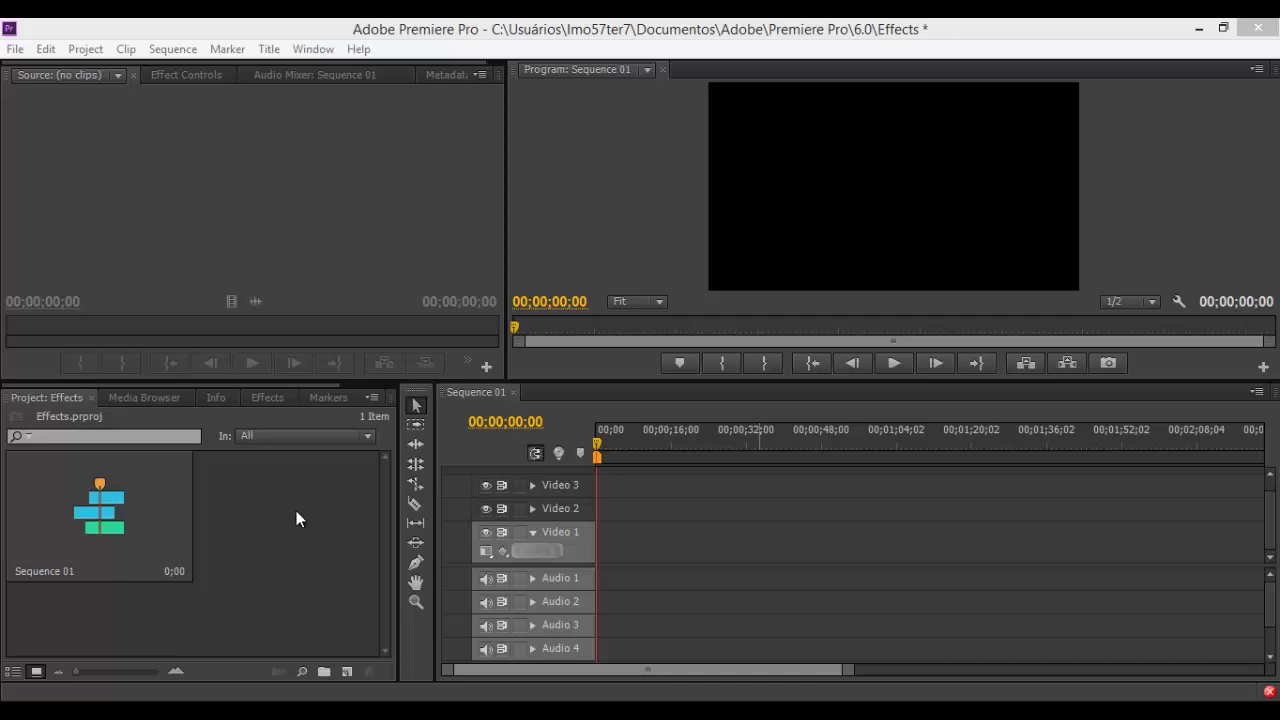
Import the 'Paisagens em movimento' video file into the project
double_click(284, 535)
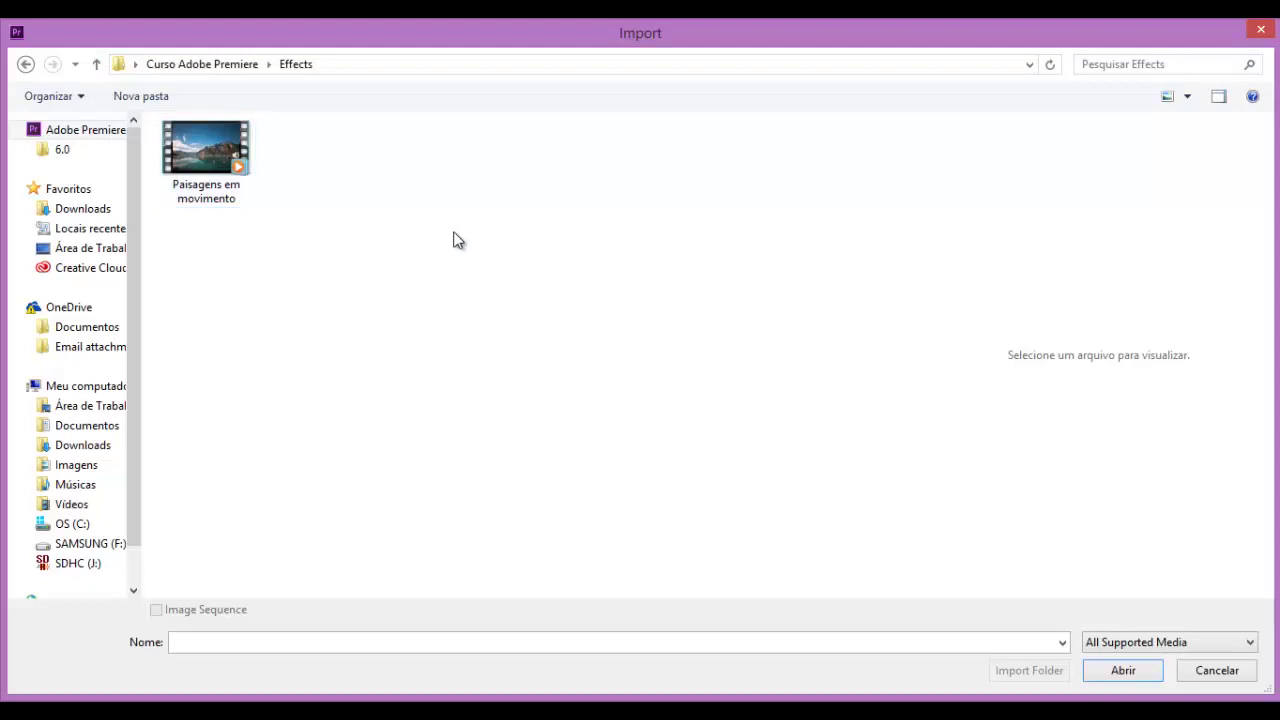
double_click(216, 207)
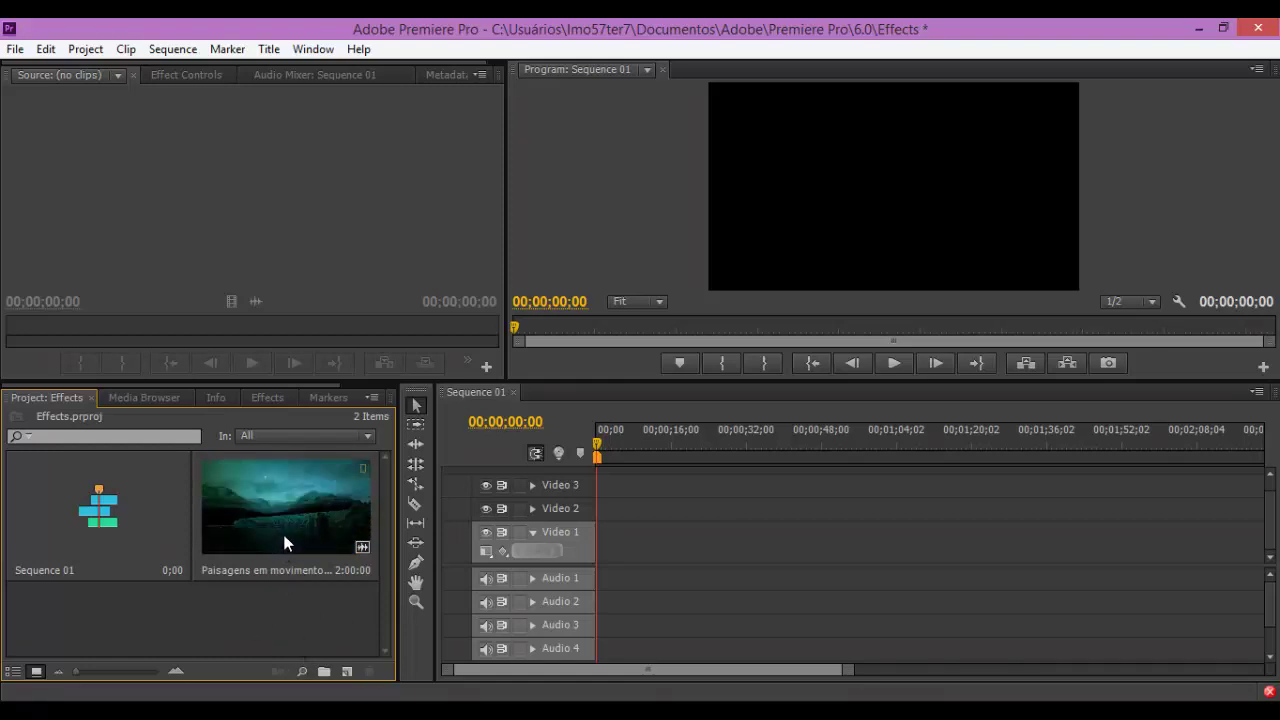
Place the landscape clip on Sequence 01, matching sequence settings to the clip and muting Audio 1
drag(279, 528, 600, 540)
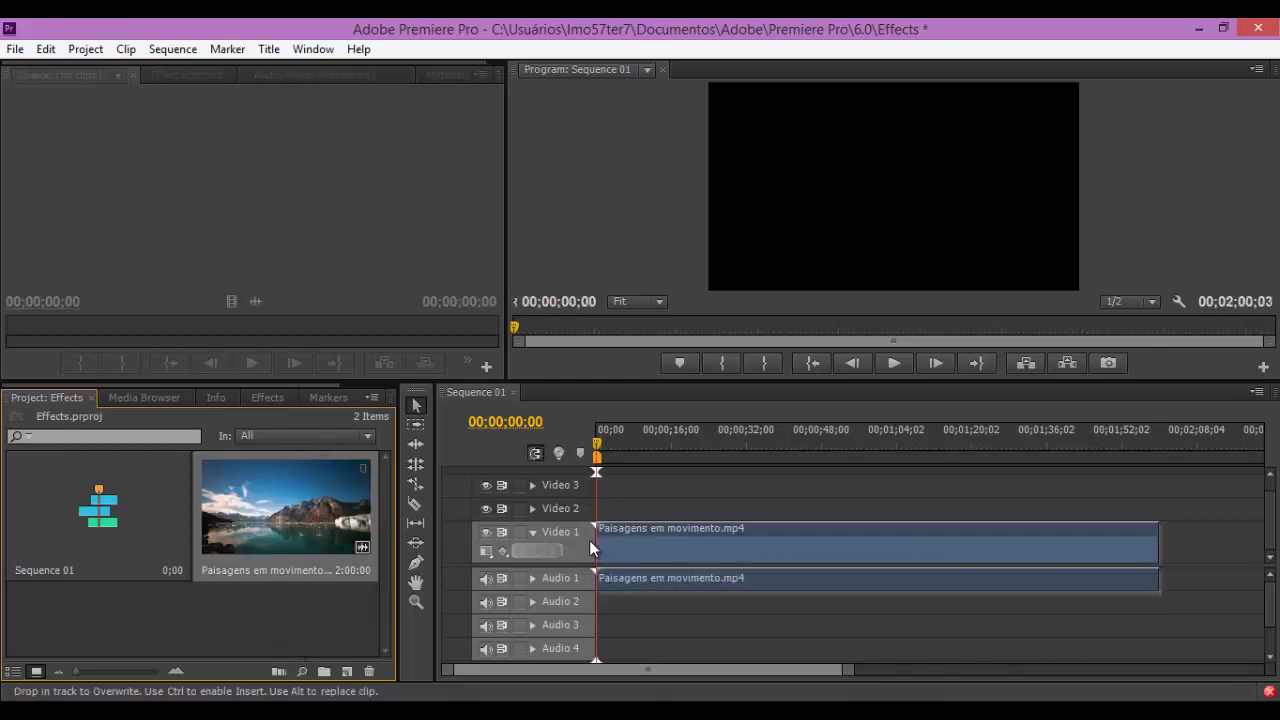
click(631, 404)
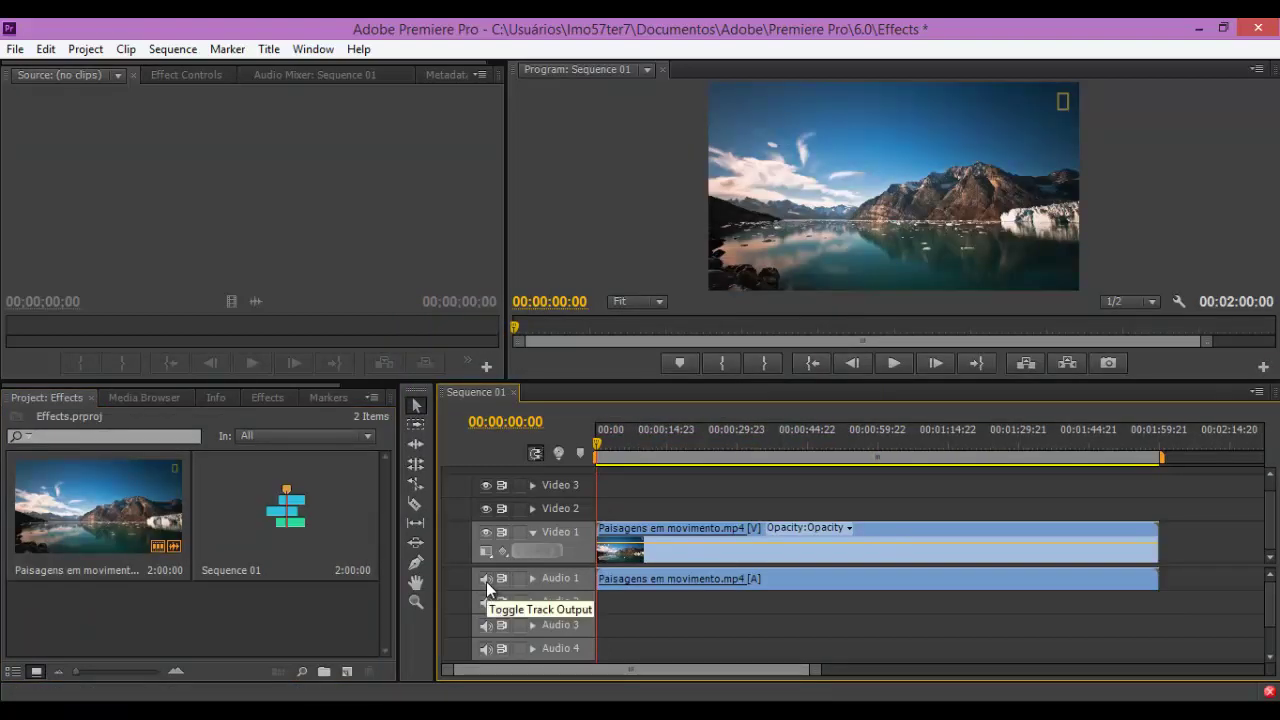
click(486, 581)
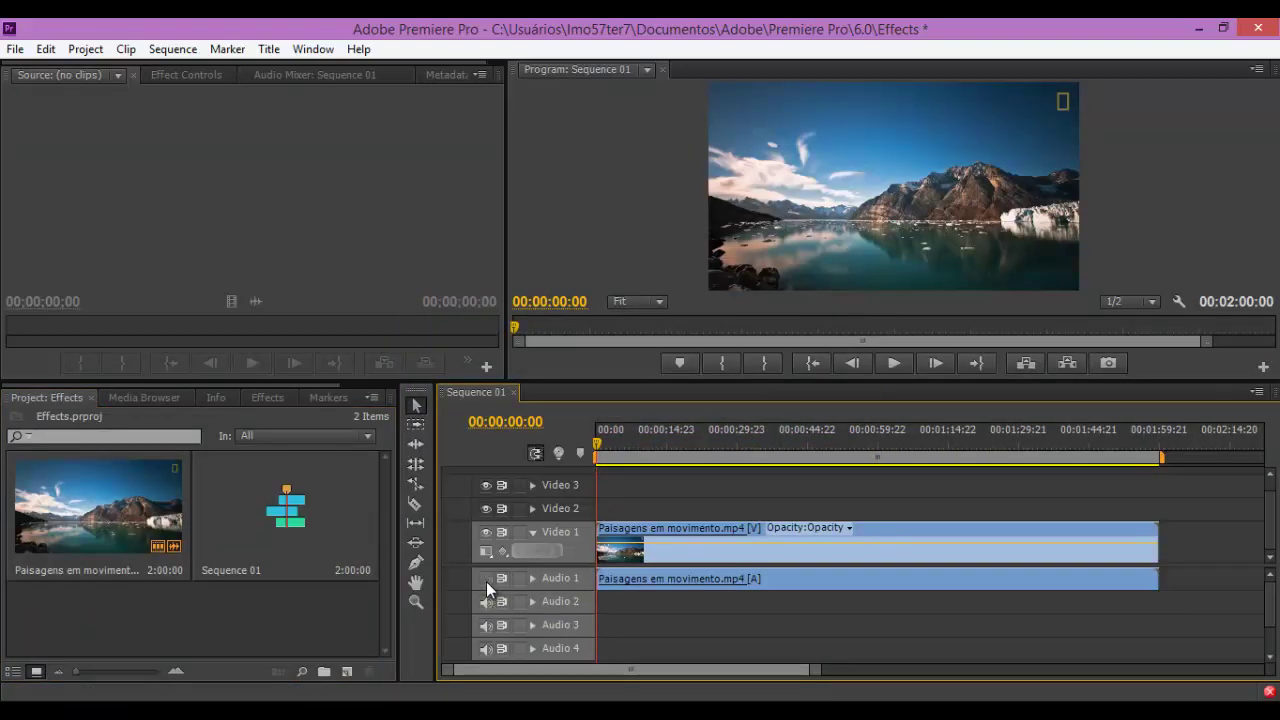
Trim the clip's end to the playhead at about 21:09 and return the playhead toward the start
mouse_move(597, 438)
mouse_down()
mouse_move(770, 452)
mouse_move(667, 453)
mouse_move(707, 453)
mouse_move(696, 456)
mouse_up()
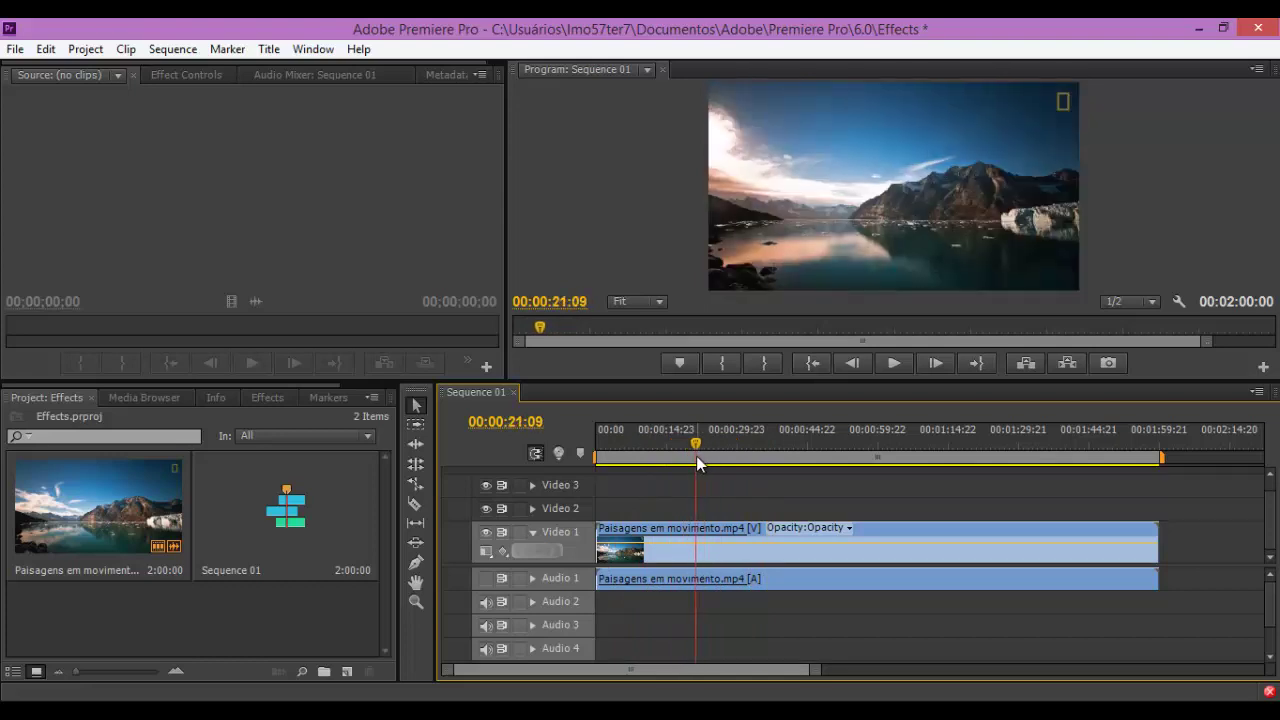
drag(1152, 540, 696, 540)
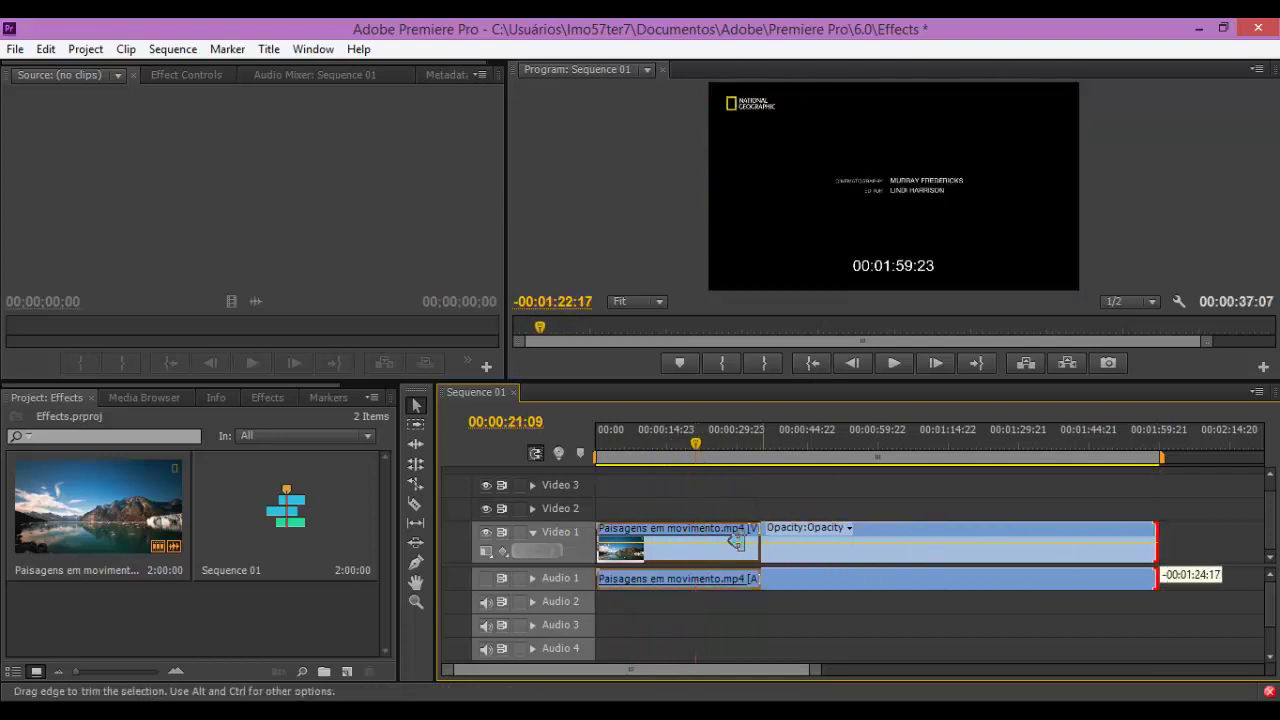
drag(696, 445, 574, 442)
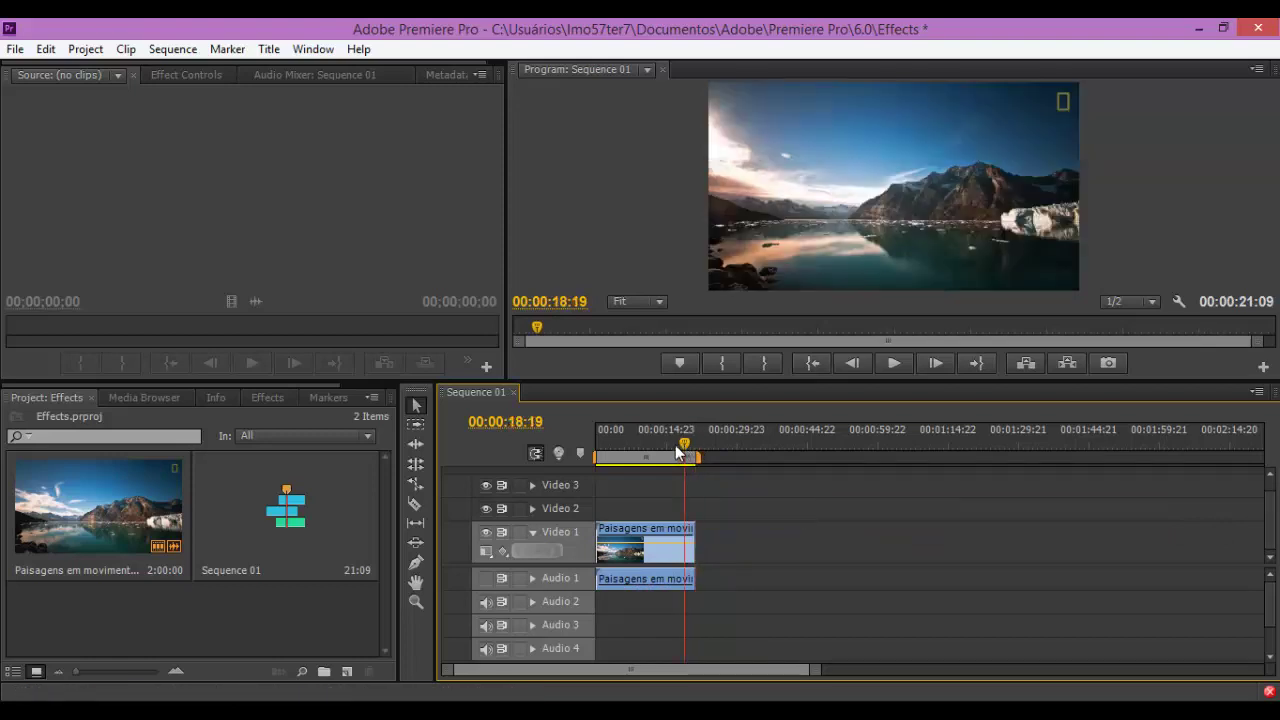
Play the sequence, stopping at 00:00:07:06, and bring up the Effects library
key(space)
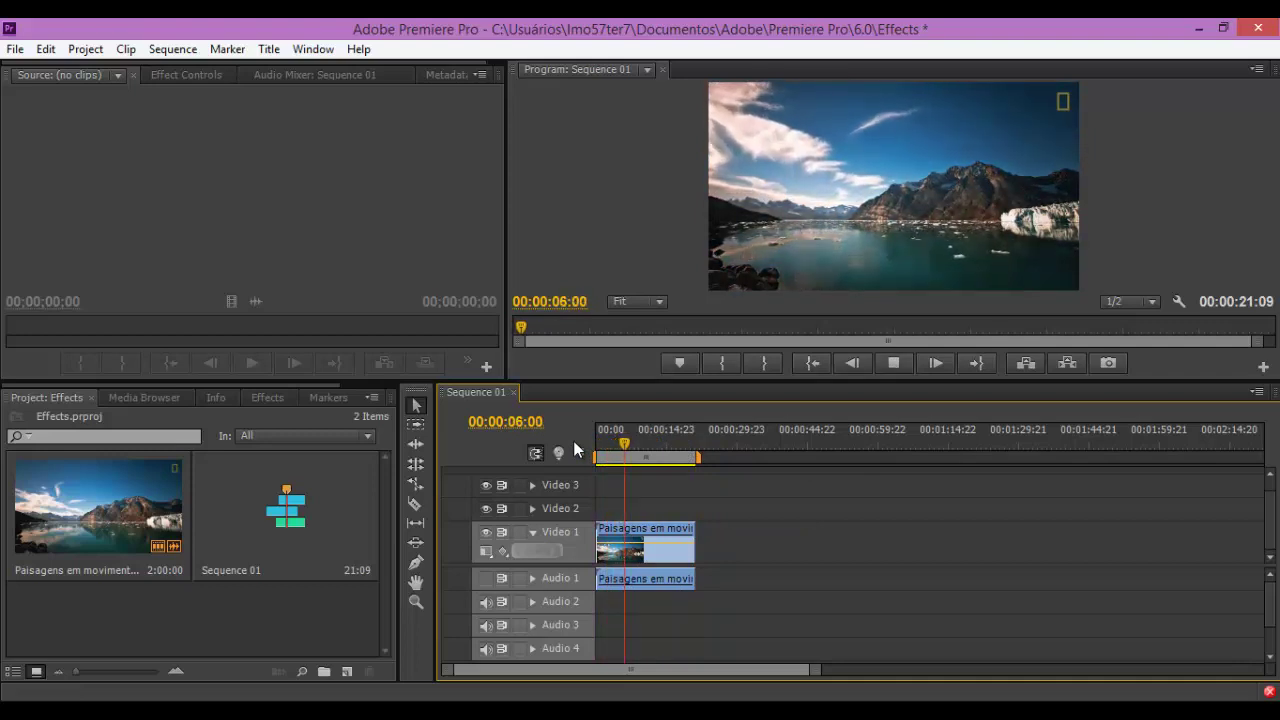
key(space)
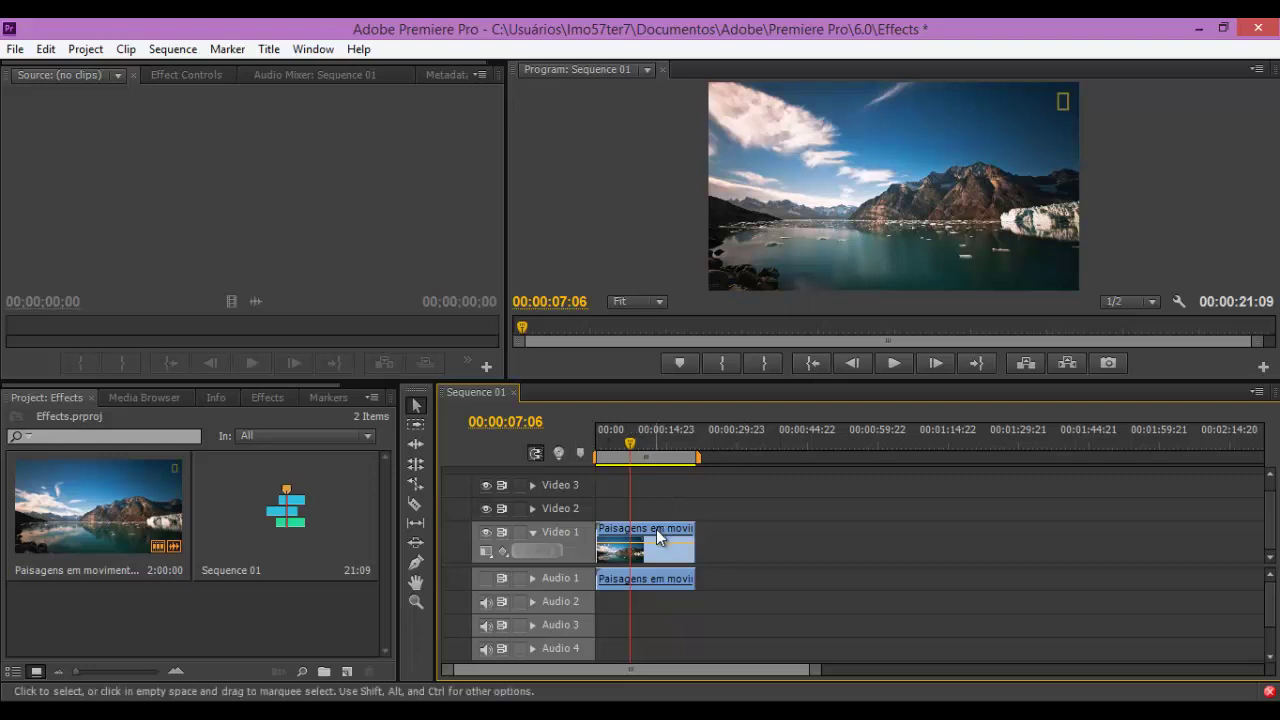
mouse_move(656, 529)
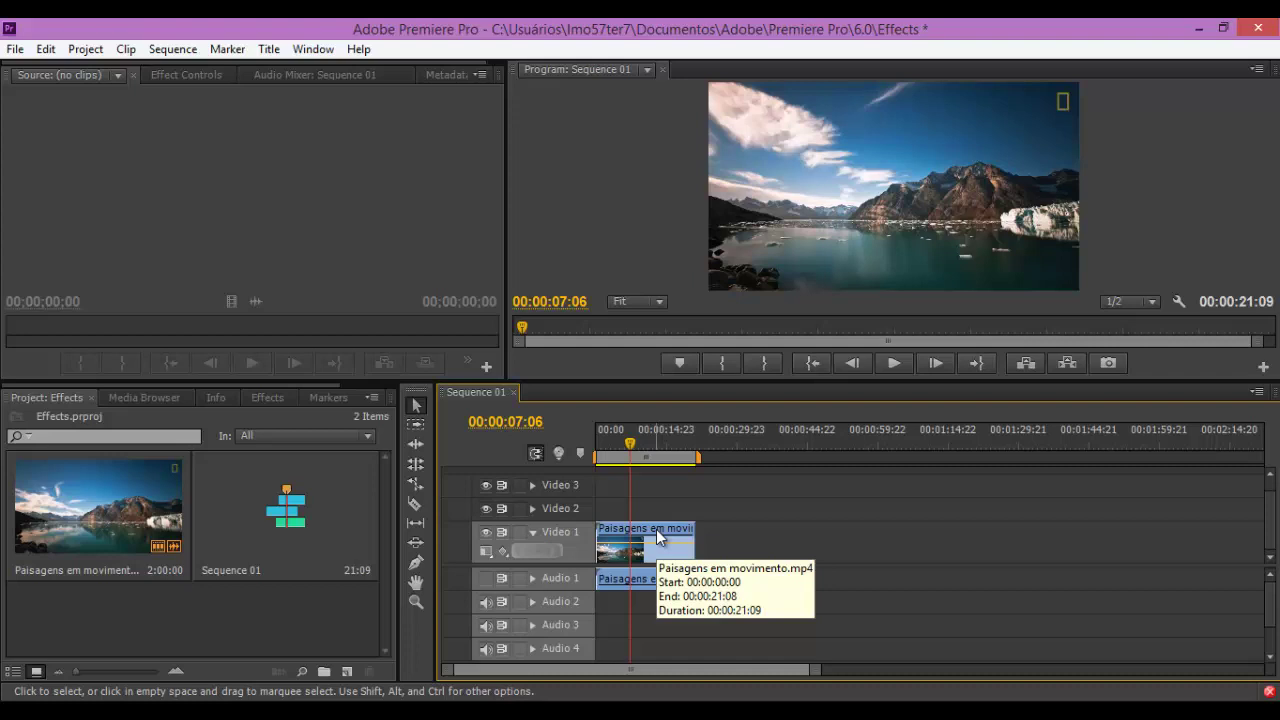
click(270, 399)
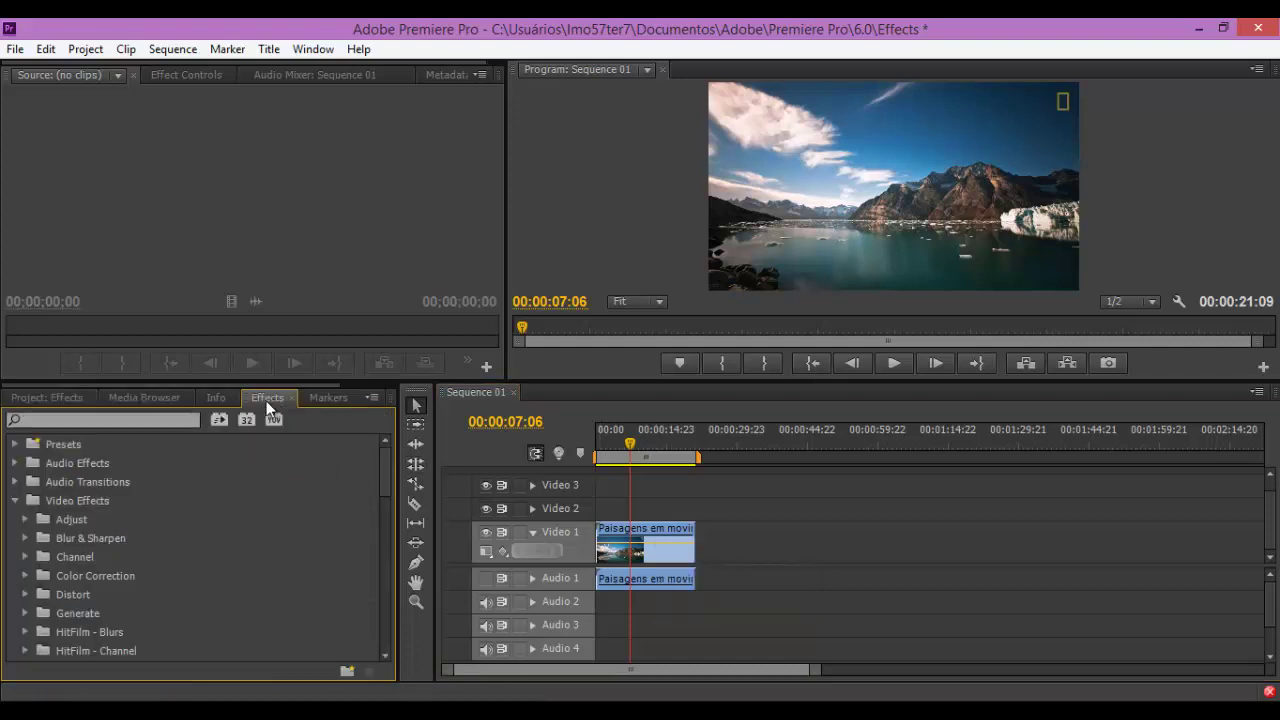
click(14, 502)
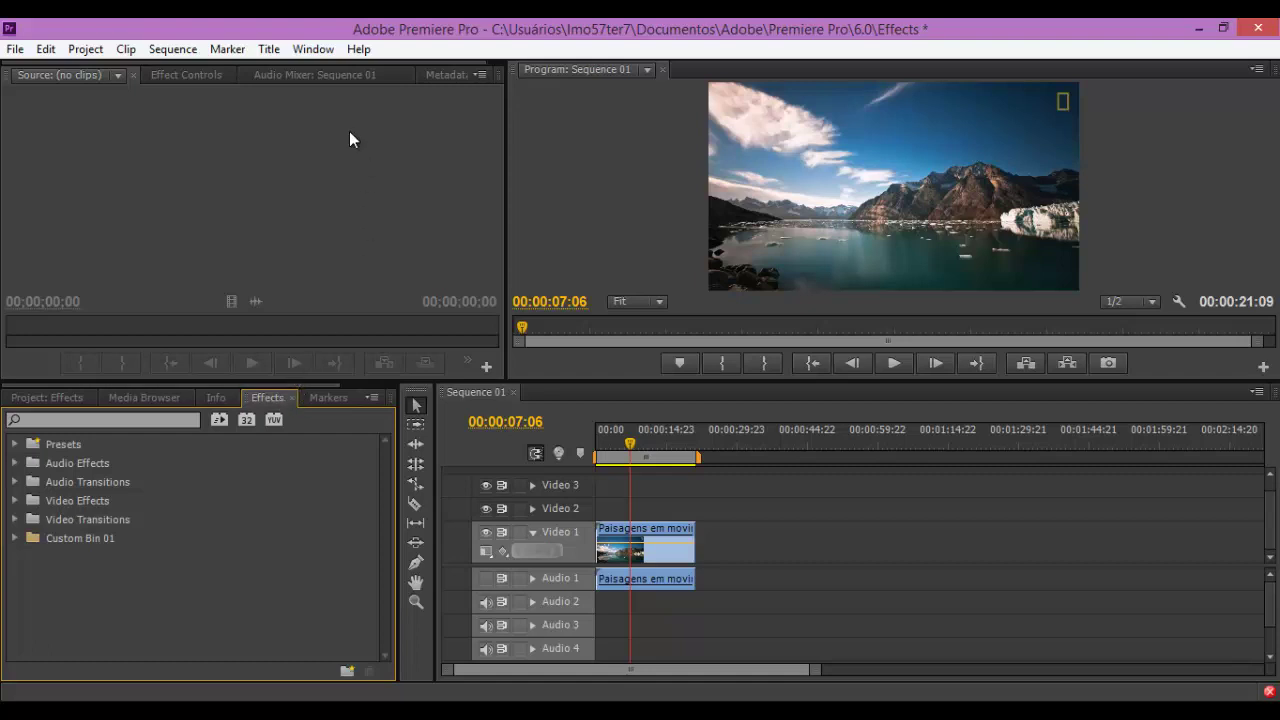
click(327, 50)
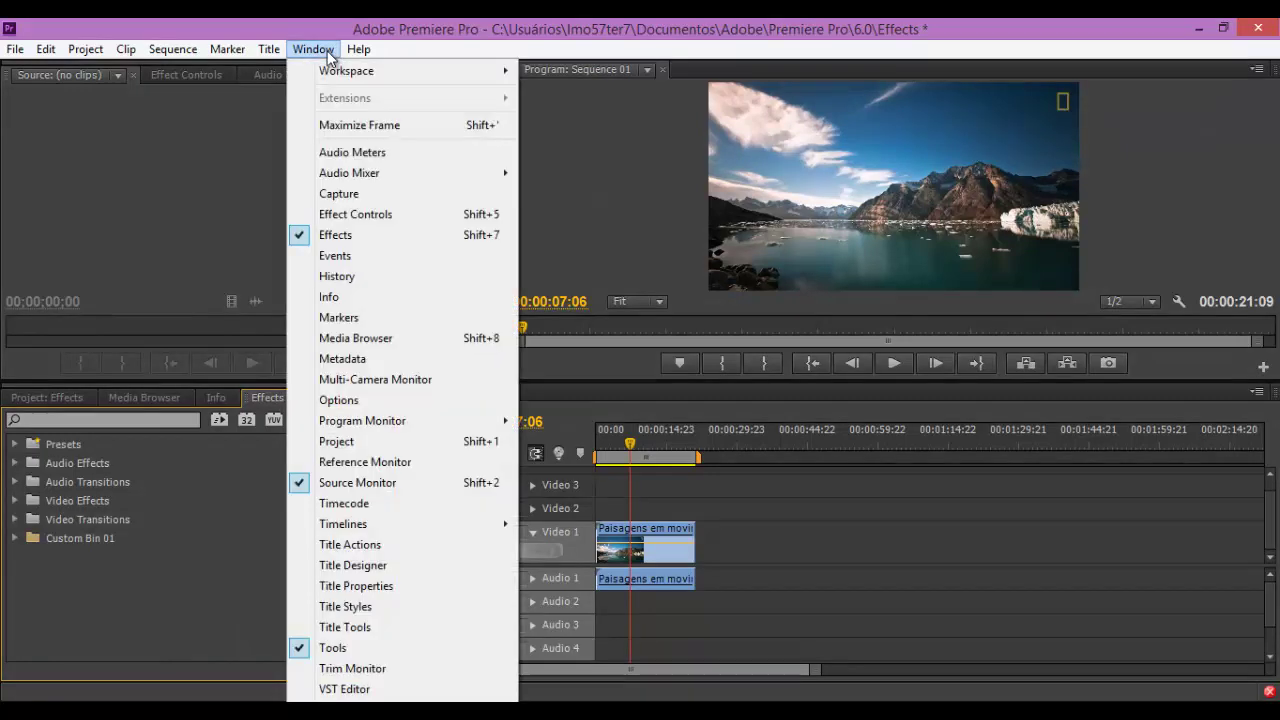
click(393, 236)
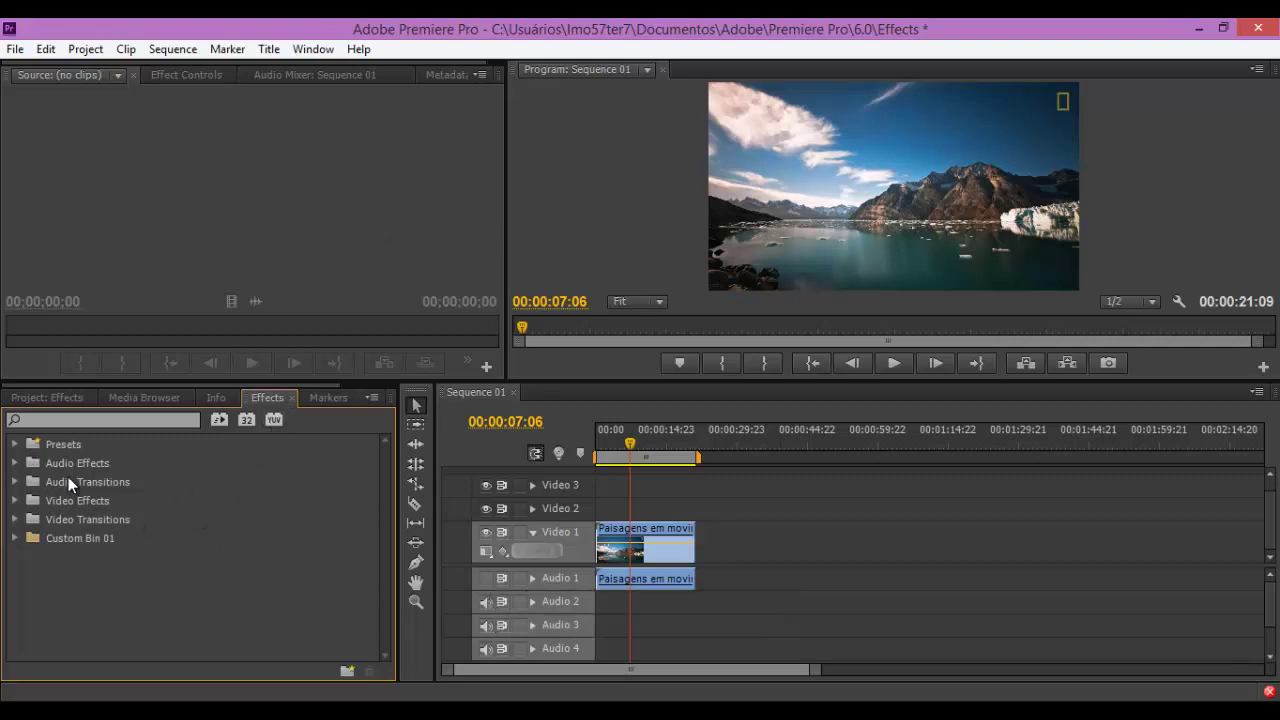
click(14, 500)
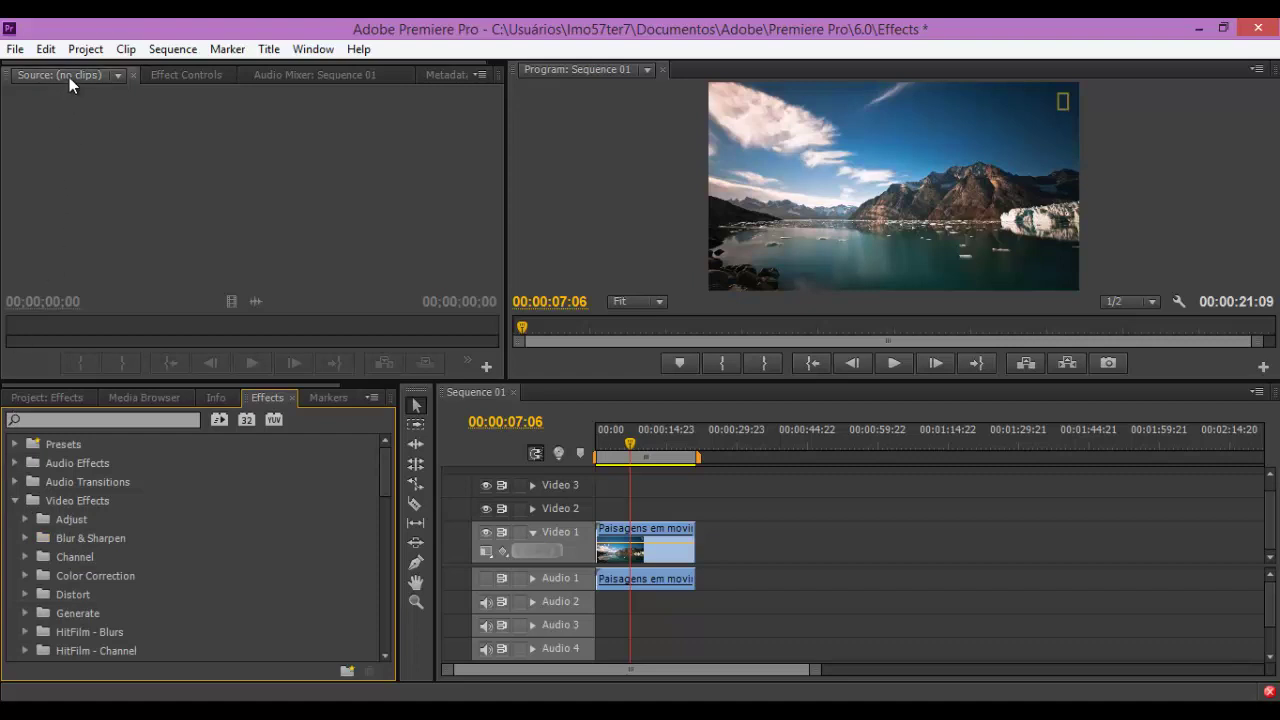
Show Effect Controls for the selected Paisagens em movimento clip, collapsing and re-expanding Video Effects
click(201, 76)
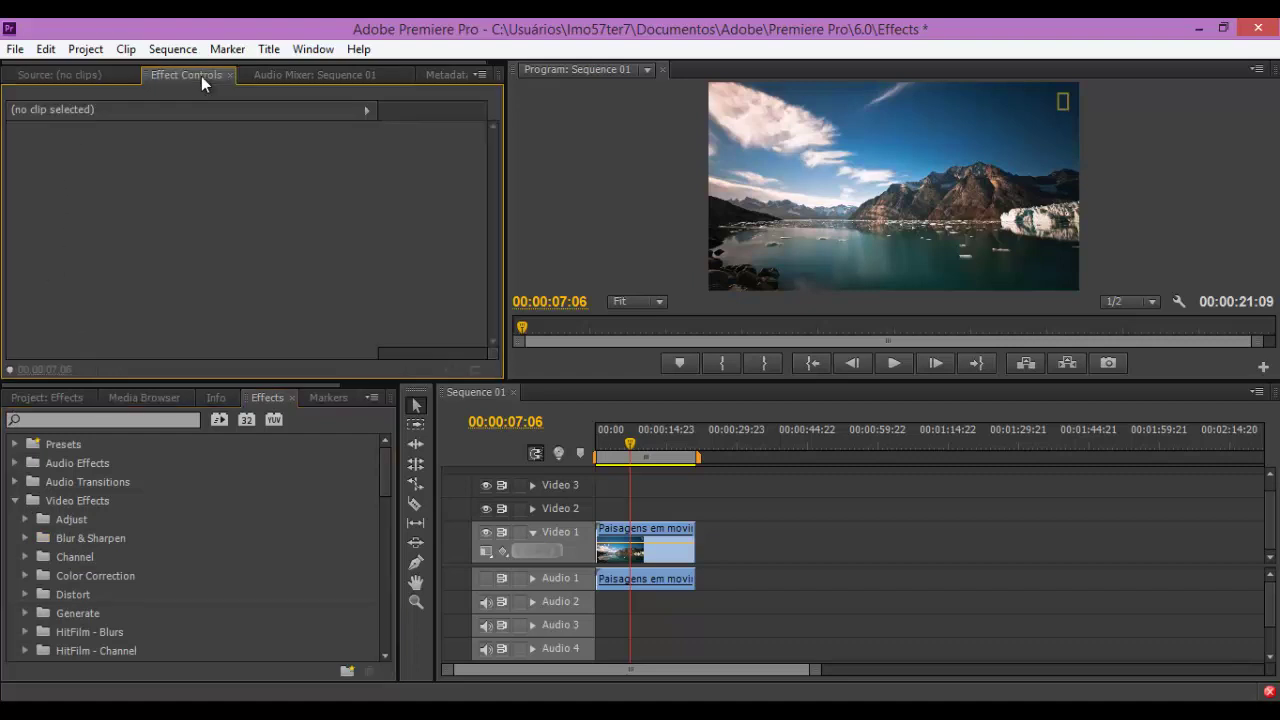
click(623, 540)
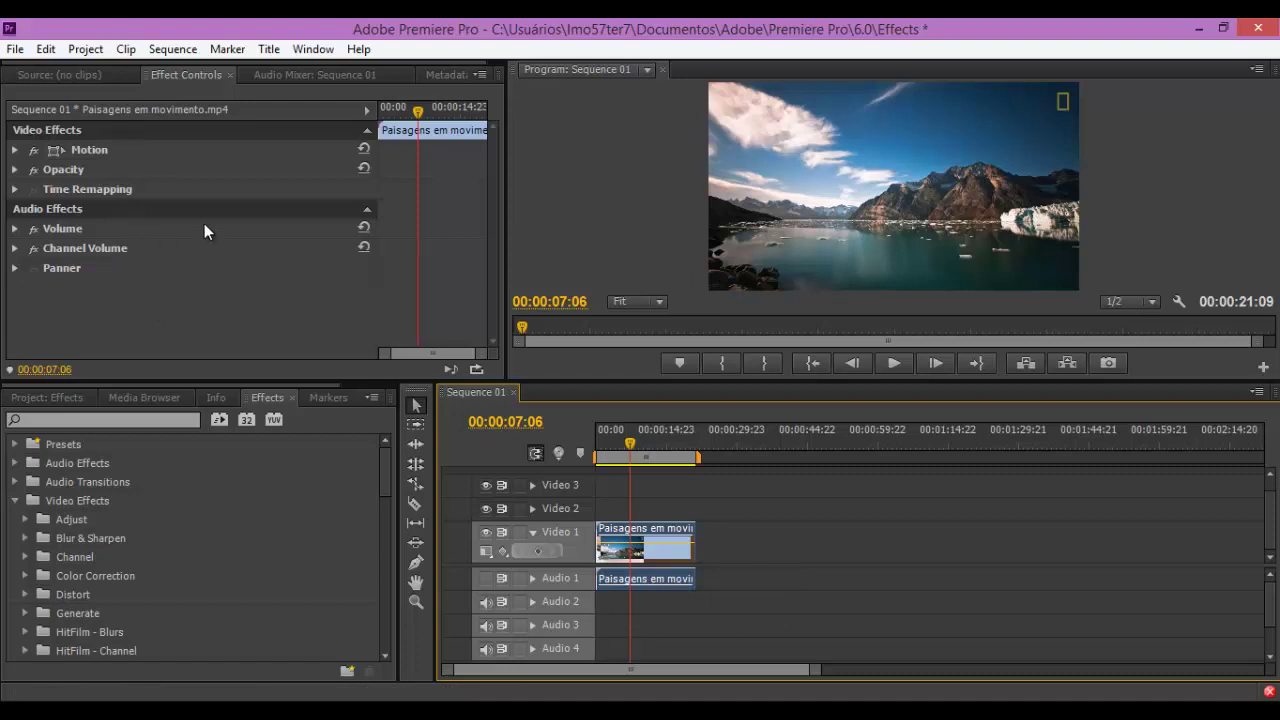
click(15, 501)
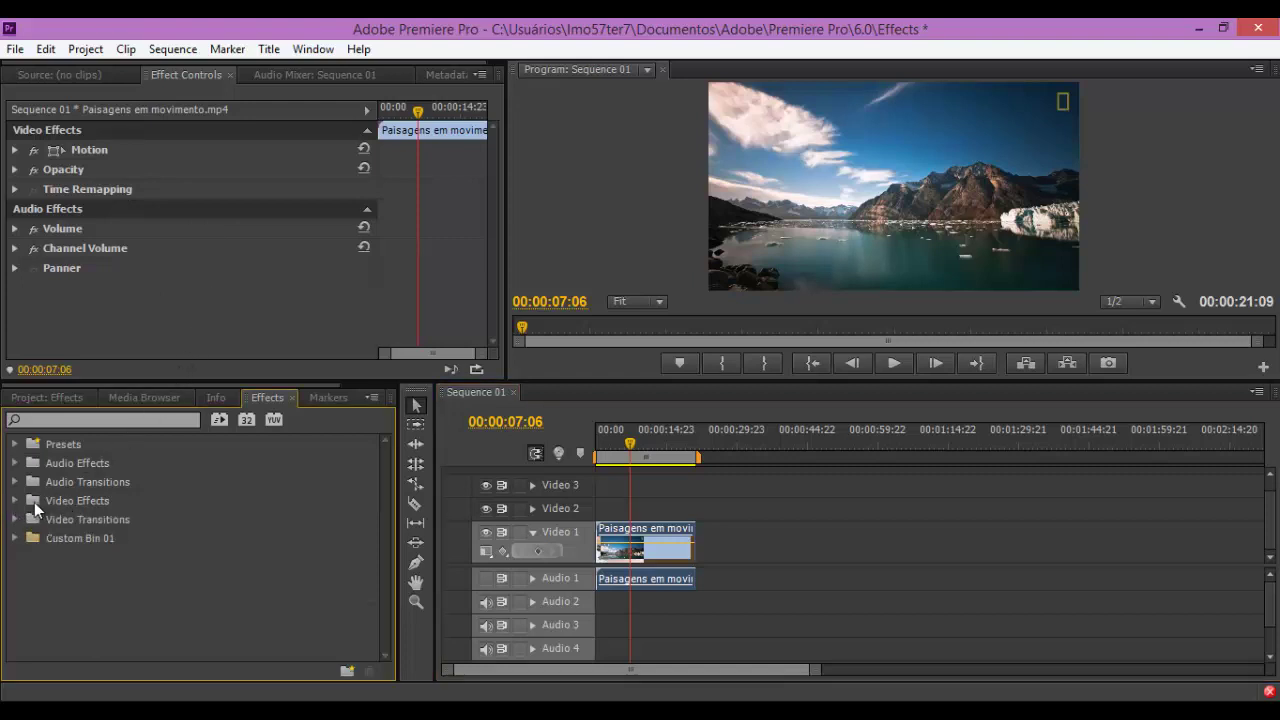
click(15, 501)
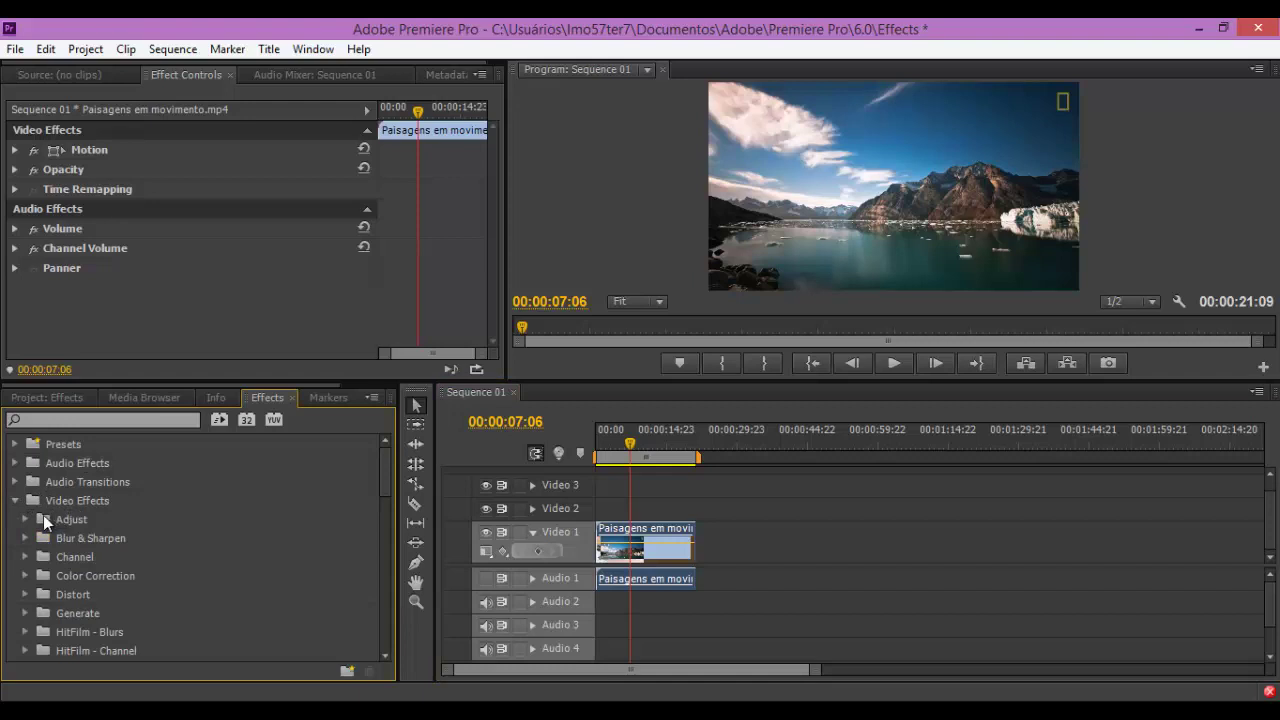
Expand Video Effects > Adjust and select Auto Contrast, then Auto Levels
click(25, 519)
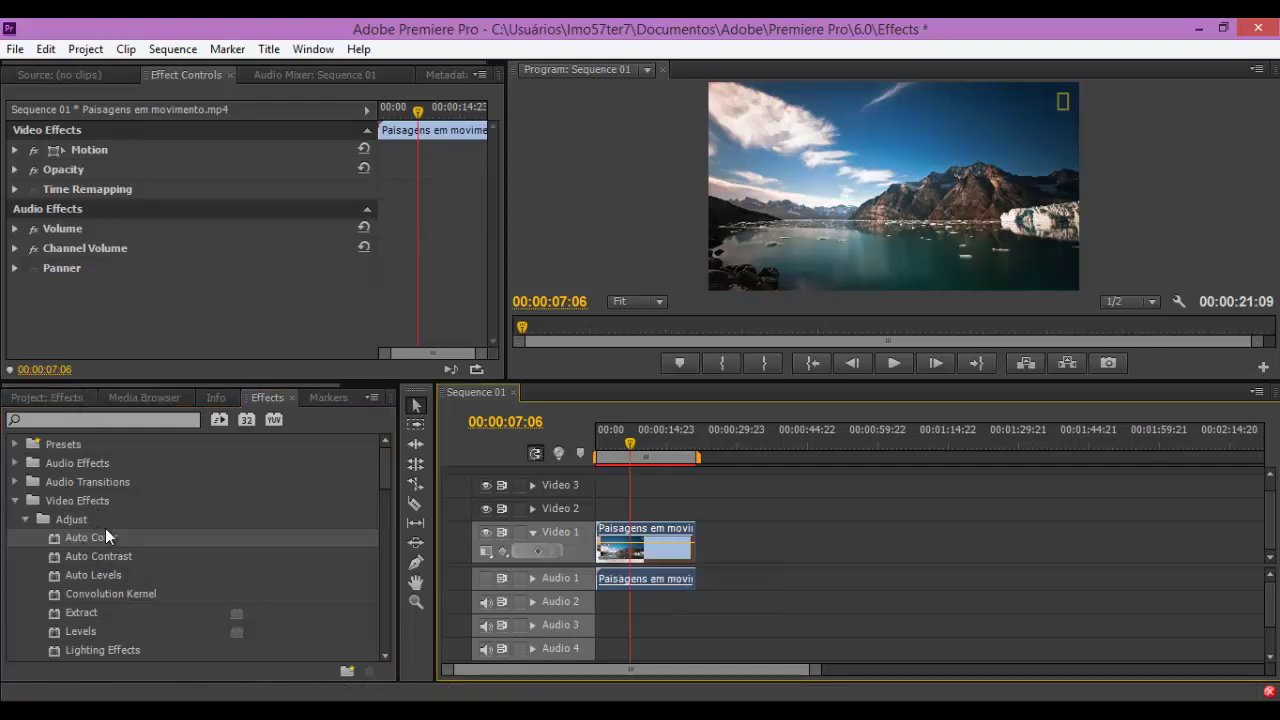
scroll(116, 562, down, 3)
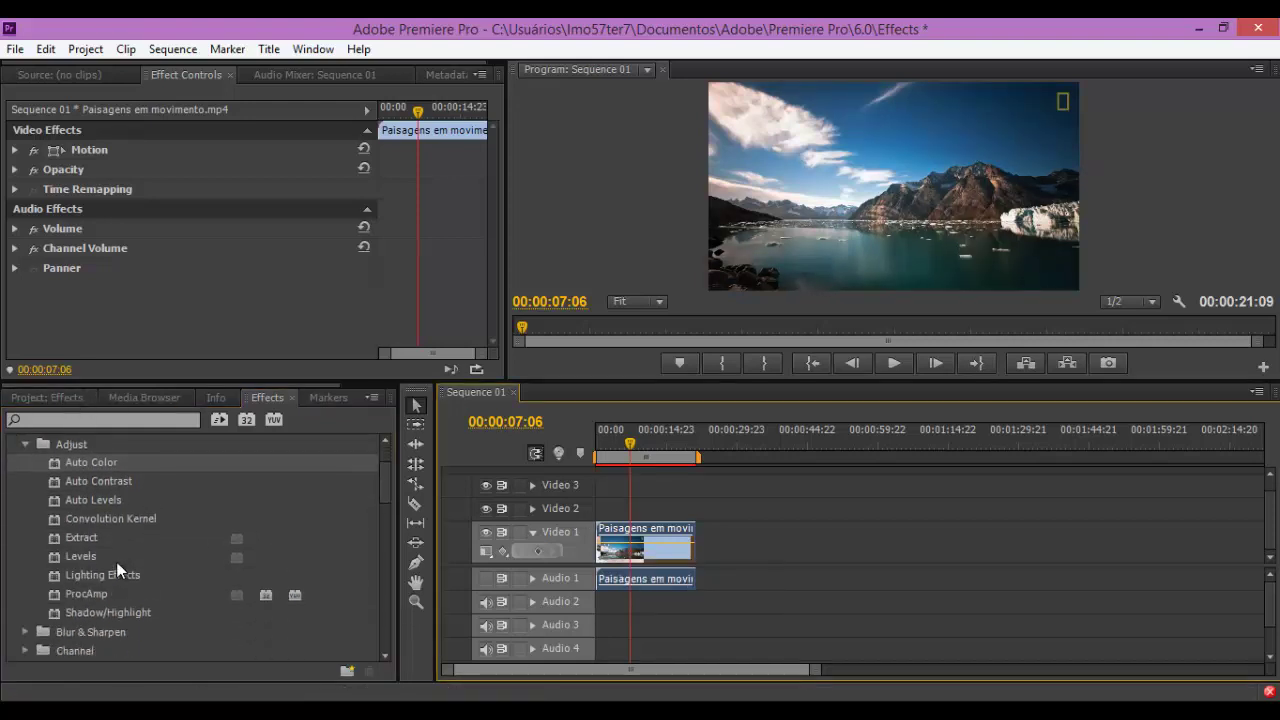
scroll(117, 569, up, 1)
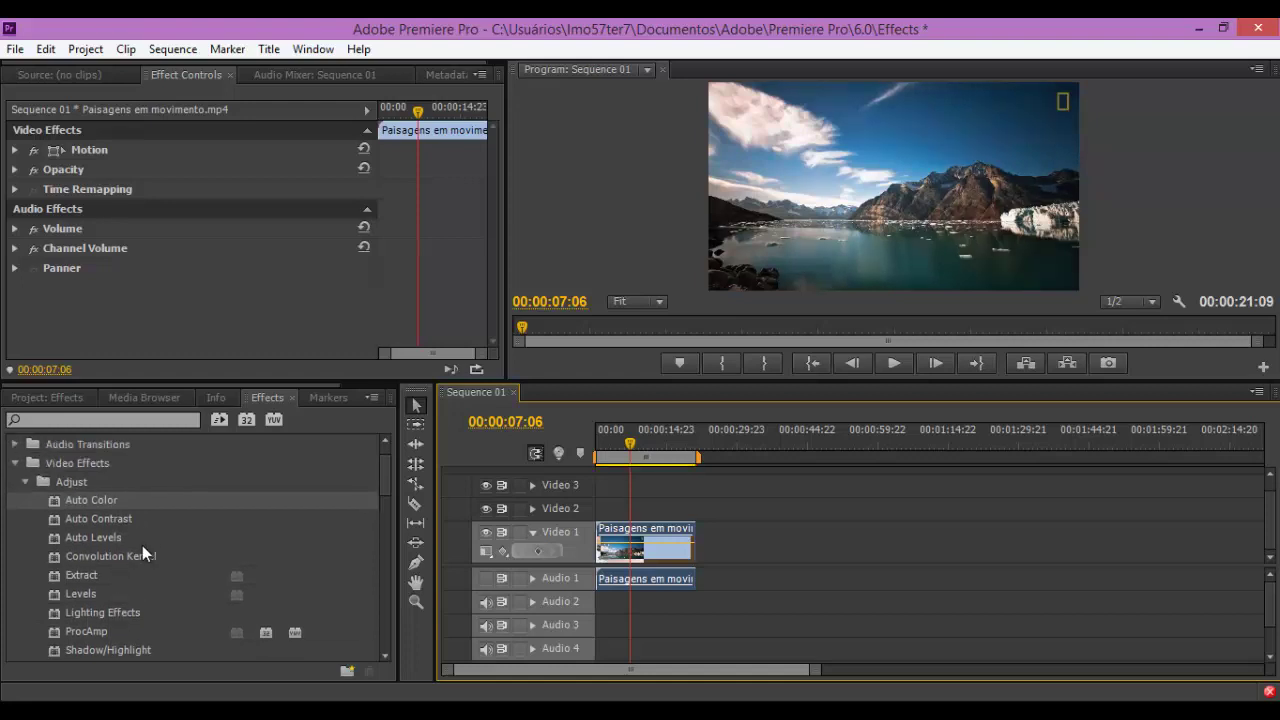
click(111, 519)
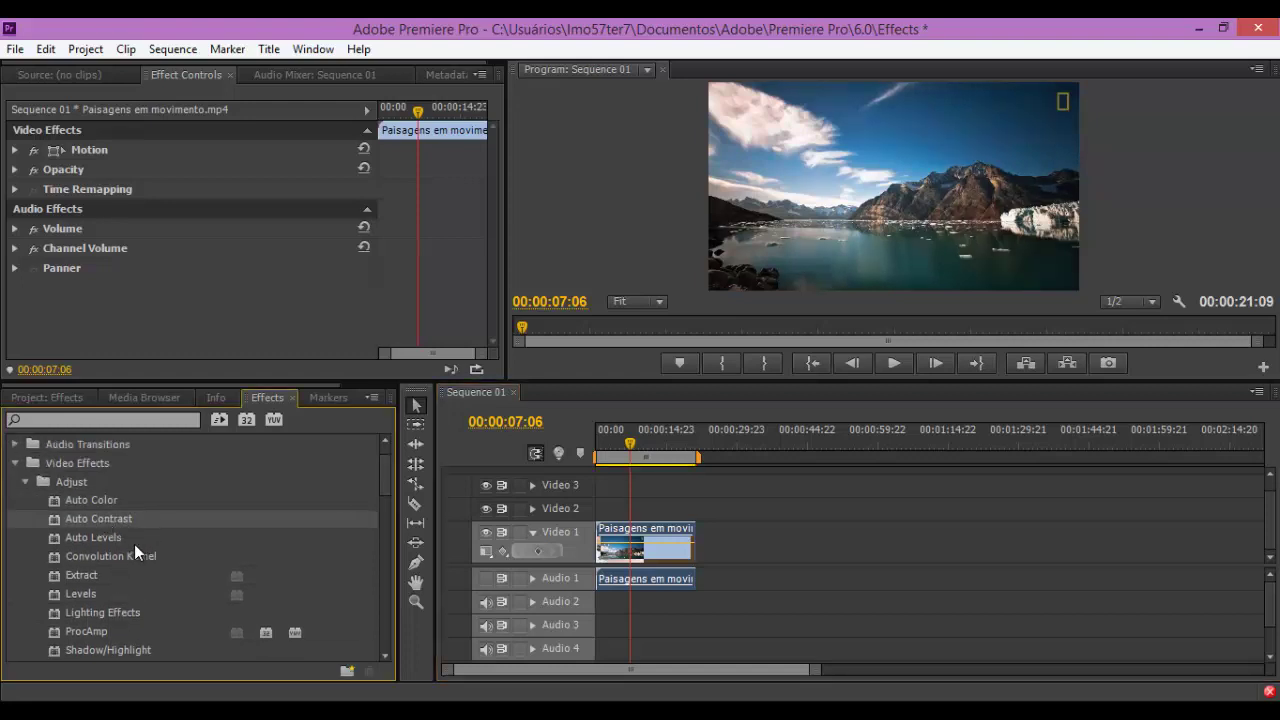
click(107, 537)
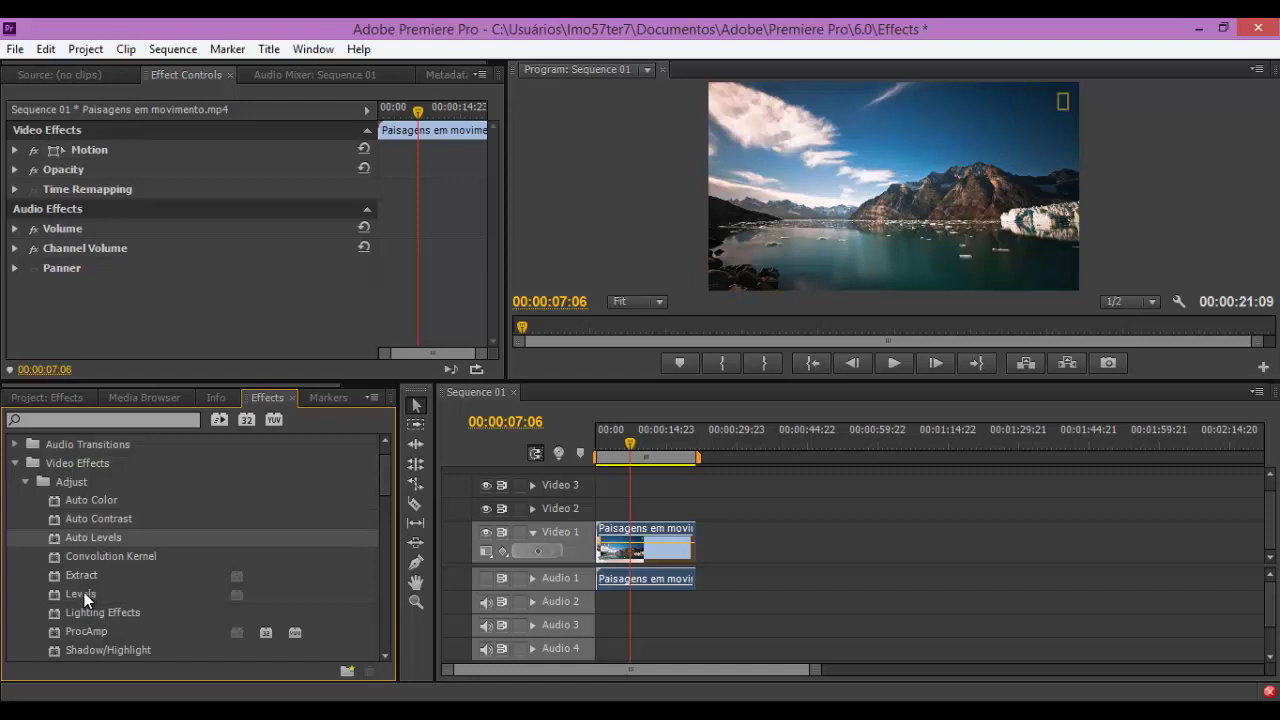
Apply the Auto Levels effect to the landscape clip on Video 1
click(84, 594)
click(92, 537)
drag(85, 537, 641, 541)
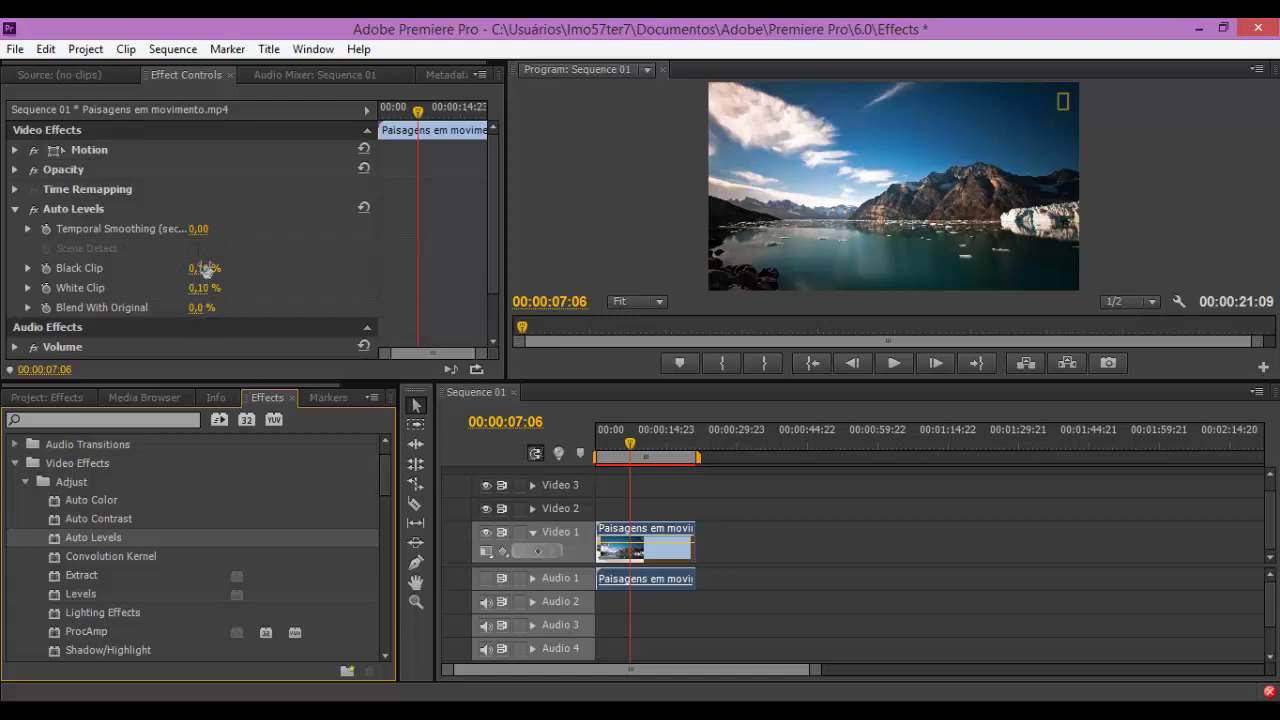
Set Auto Levels Black Clip and White Clip to 10,00 % and Temporal Smoothing to 4,50
drag(200, 268, 452, 270)
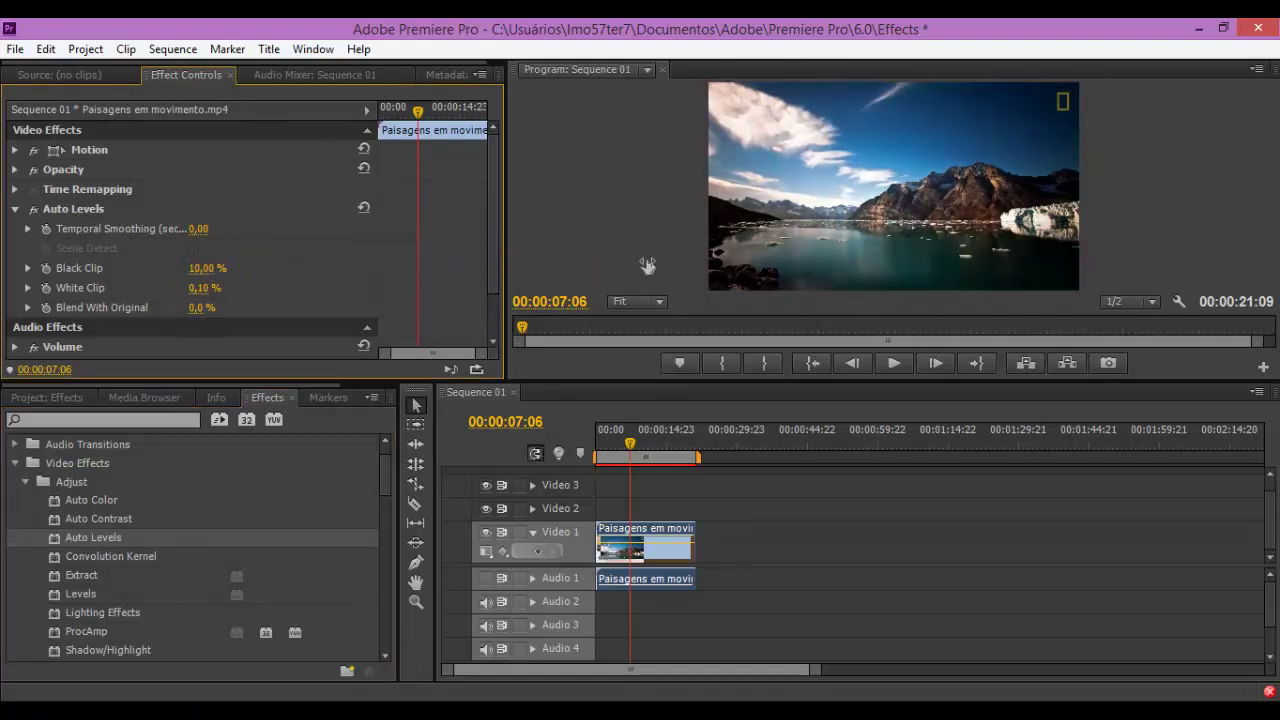
drag(452, 270, 714, 266)
drag(194, 290, 346, 303)
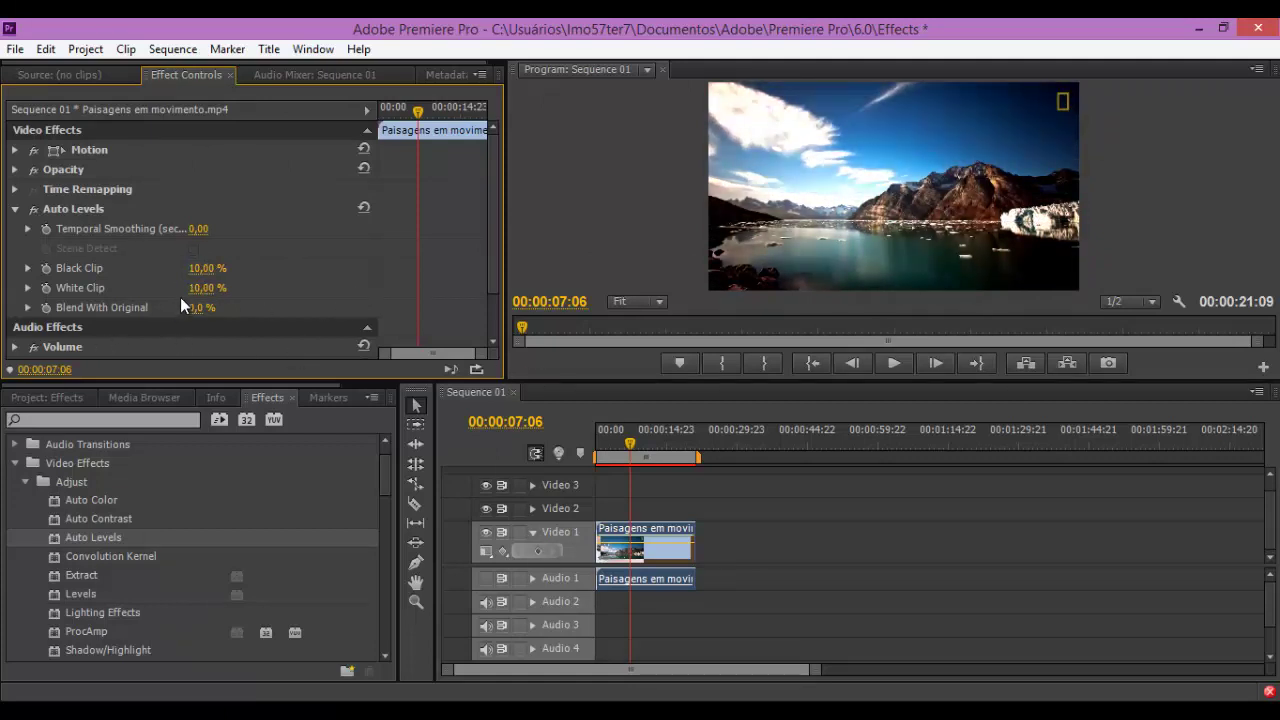
drag(198, 229, 240, 242)
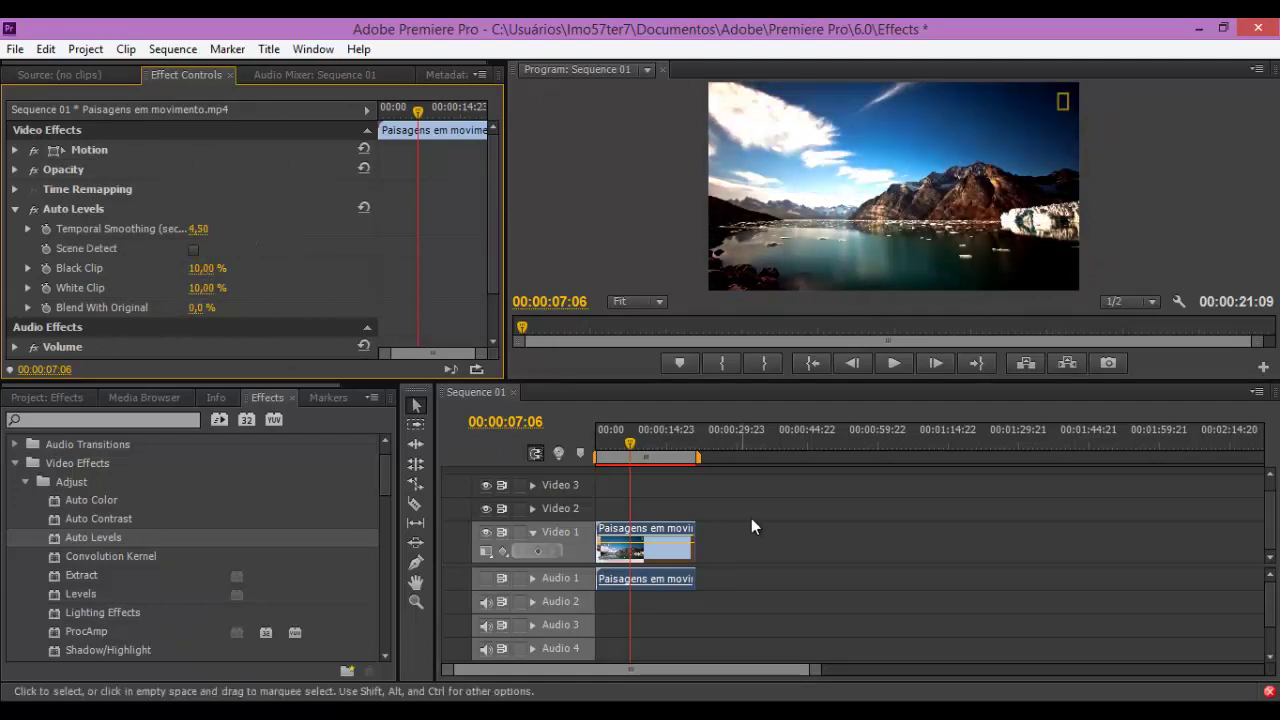
drag(609, 440, 635, 450)
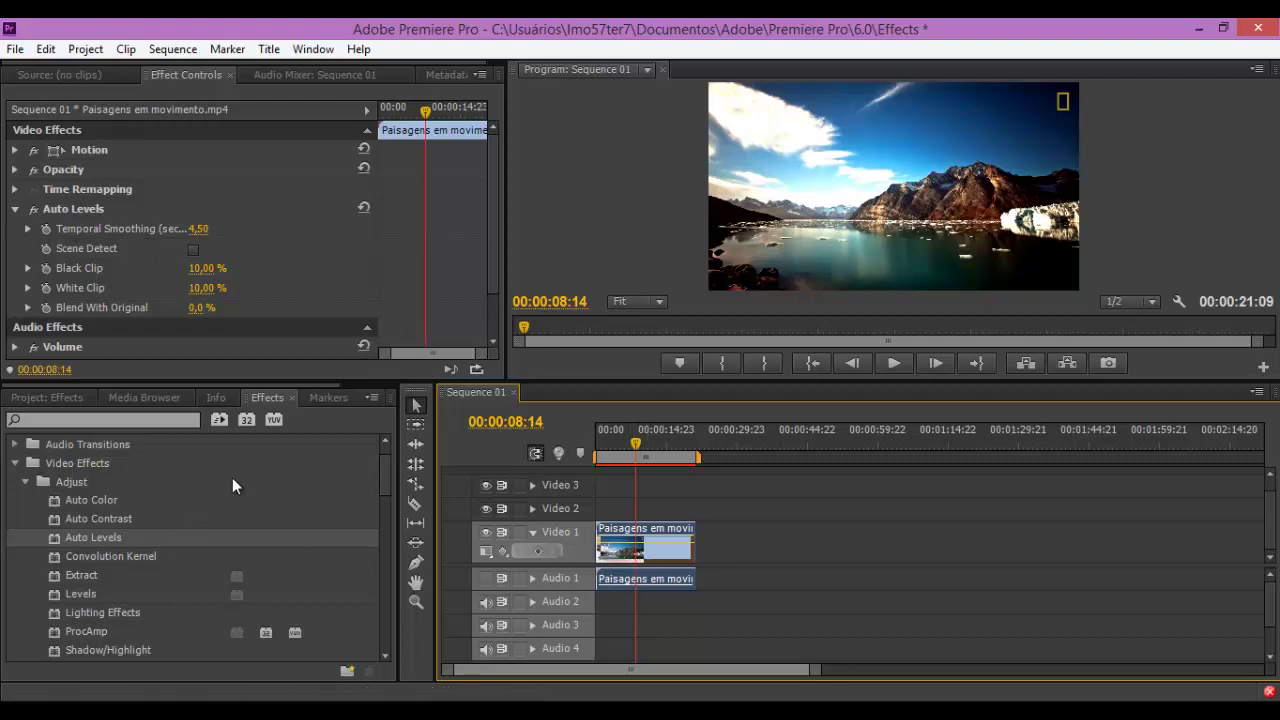
Lower Auto Levels Black Clip to 3,40 % and White Clip to 3,50 %
click(92, 556)
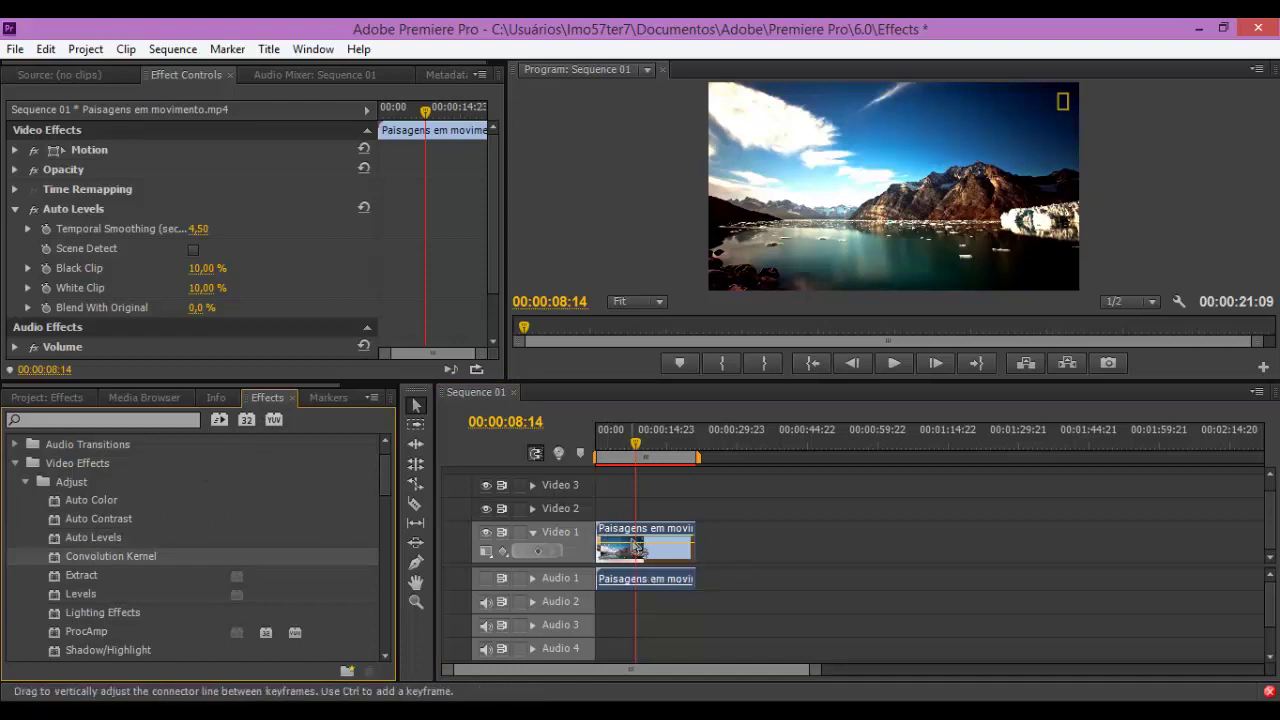
drag(192, 268, 145, 300)
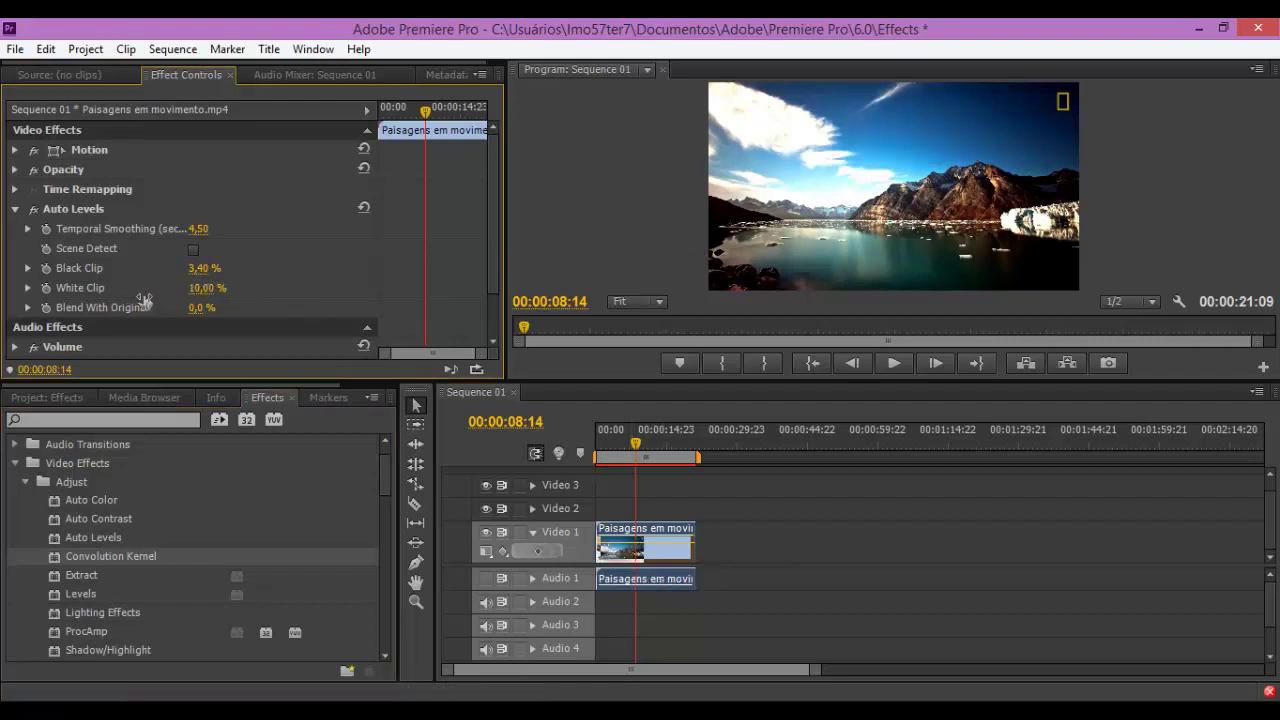
drag(220, 288, 214, 286)
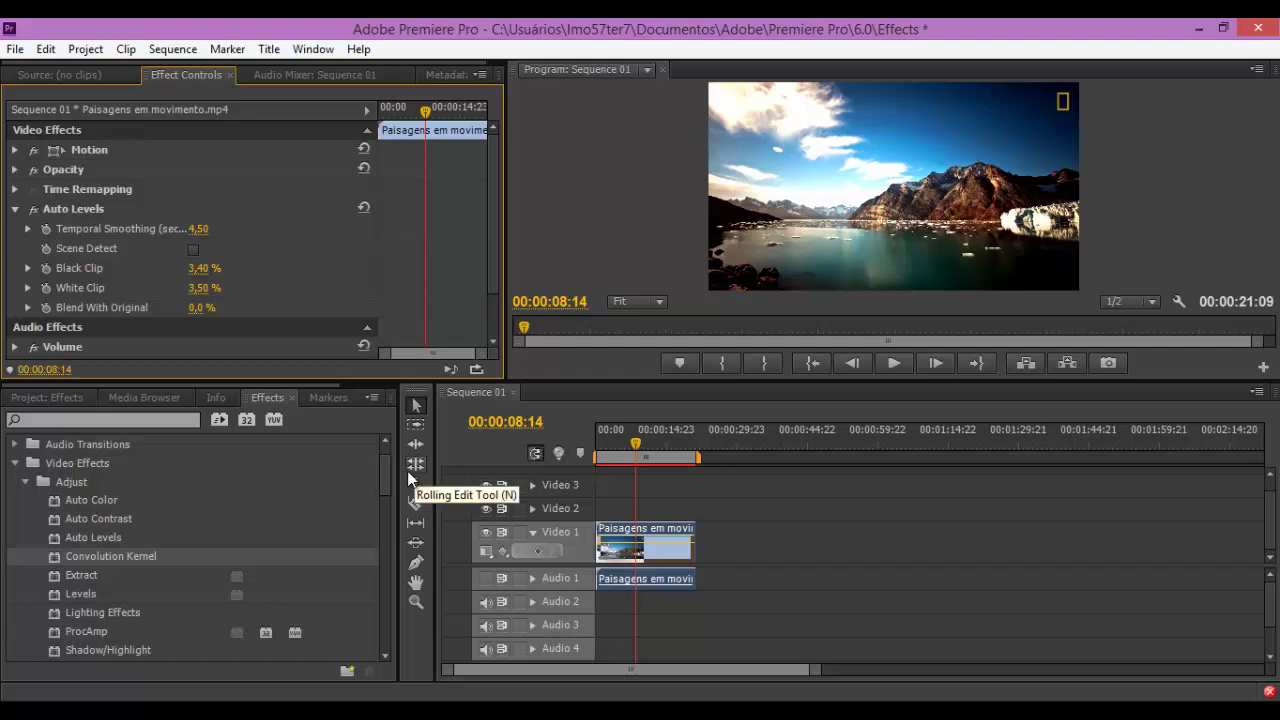
scroll(200, 540, down, 3)
scroll(407, 471, up, 4)
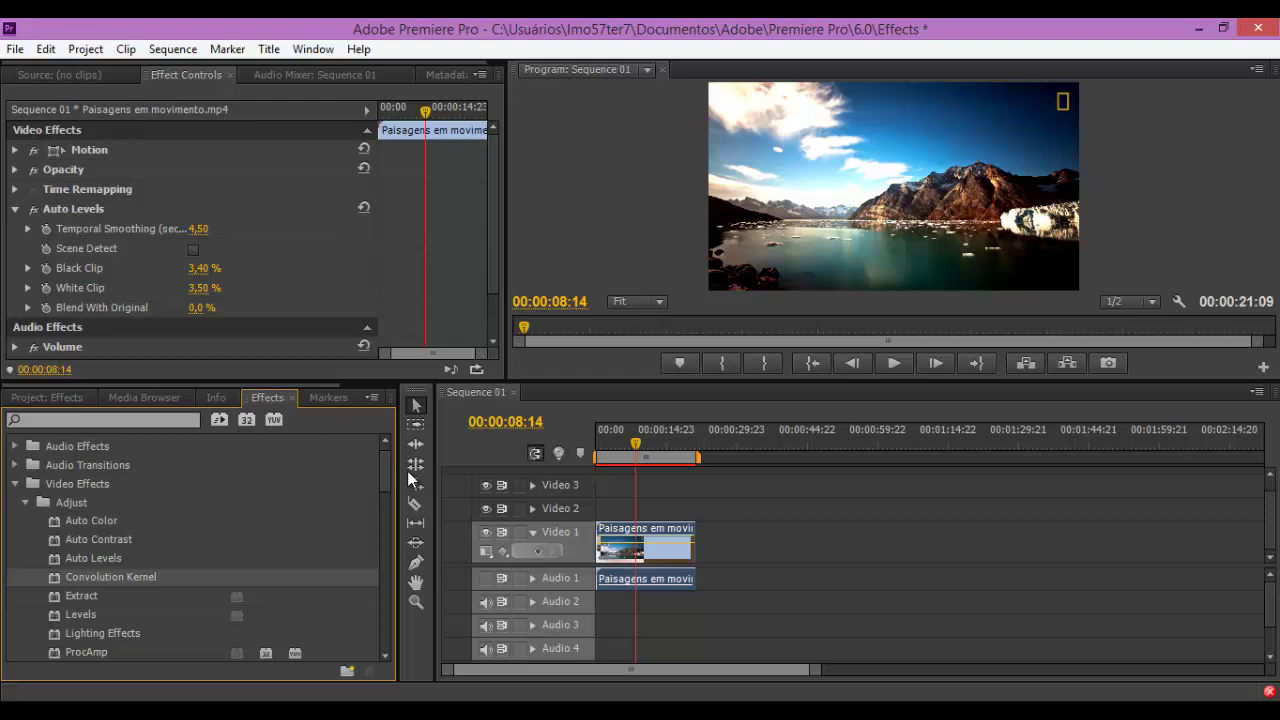
scroll(407, 471, down, 1)
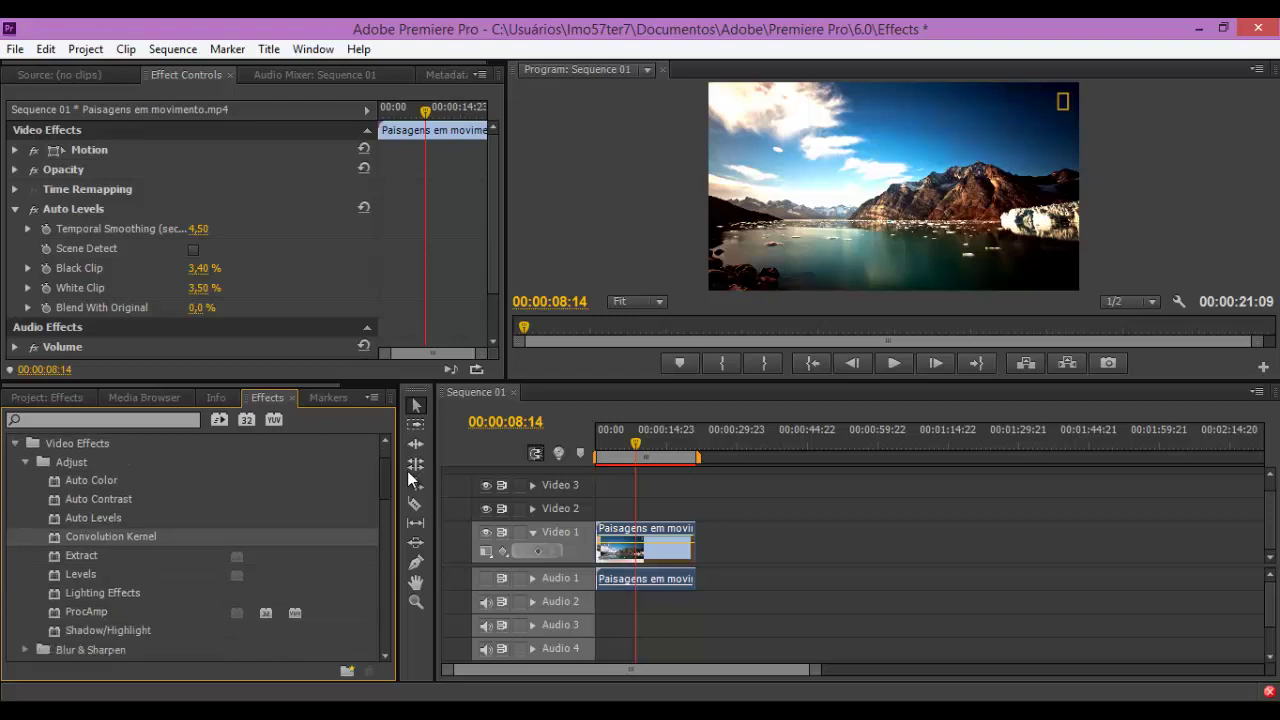
scroll(407, 471, down, 2)
scroll(407, 471, down, 1)
scroll(407, 471, down, 1)
scroll(407, 471, up, 2)
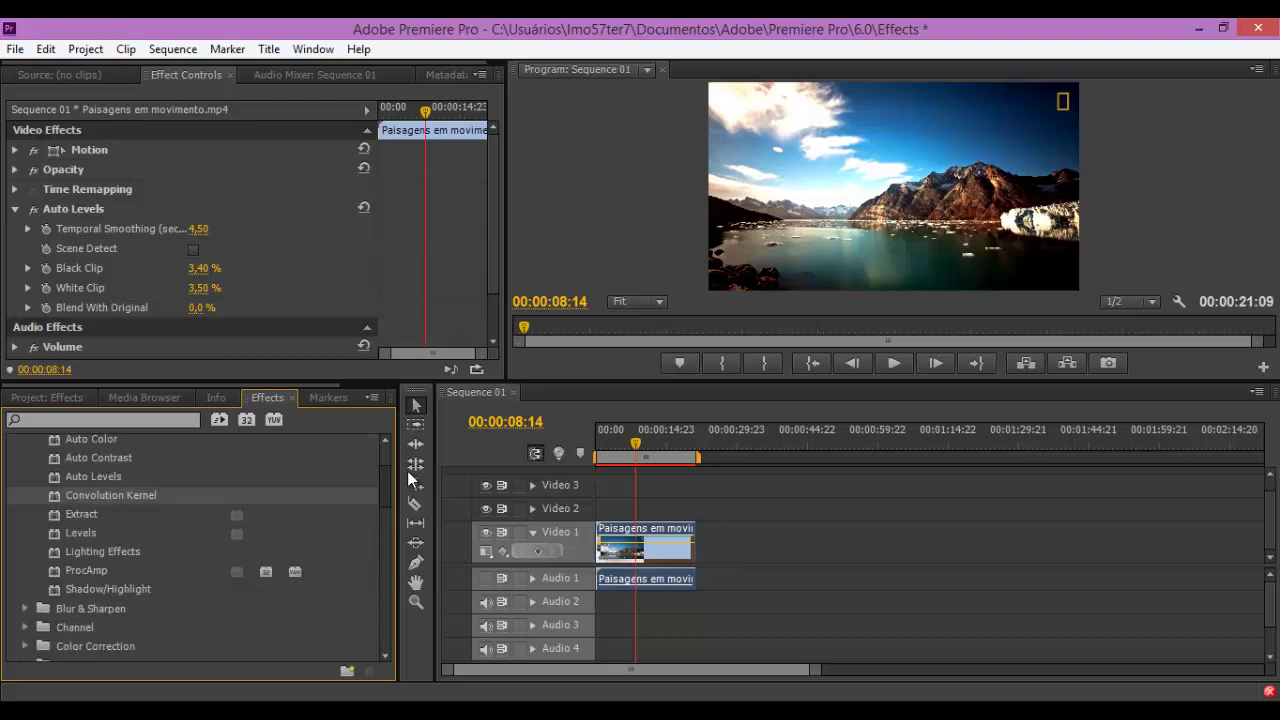
scroll(407, 471, down, 1)
scroll(407, 471, down, 1)
scroll(407, 471, down, 1)
scroll(407, 471, down, 1)
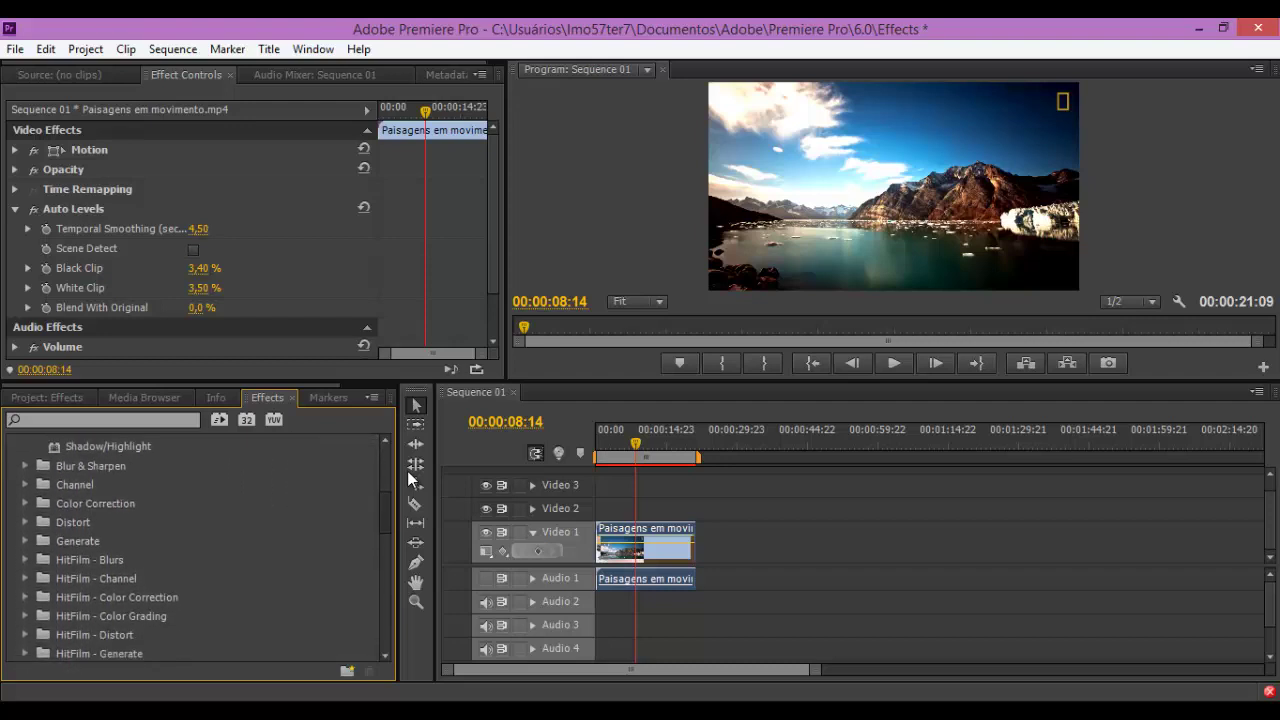
scroll(407, 471, down, 1)
scroll(407, 471, down, 1)
scroll(407, 471, down, 1)
scroll(407, 471, down, 1)
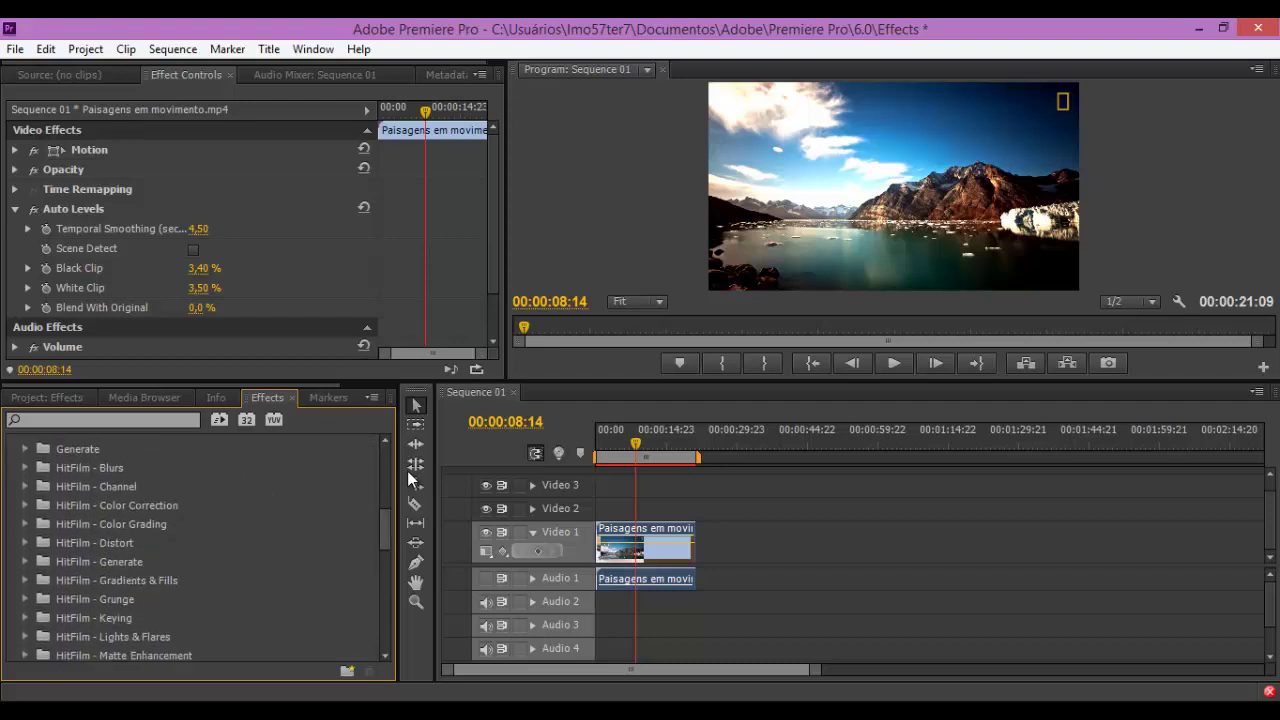
scroll(407, 471, down, 1)
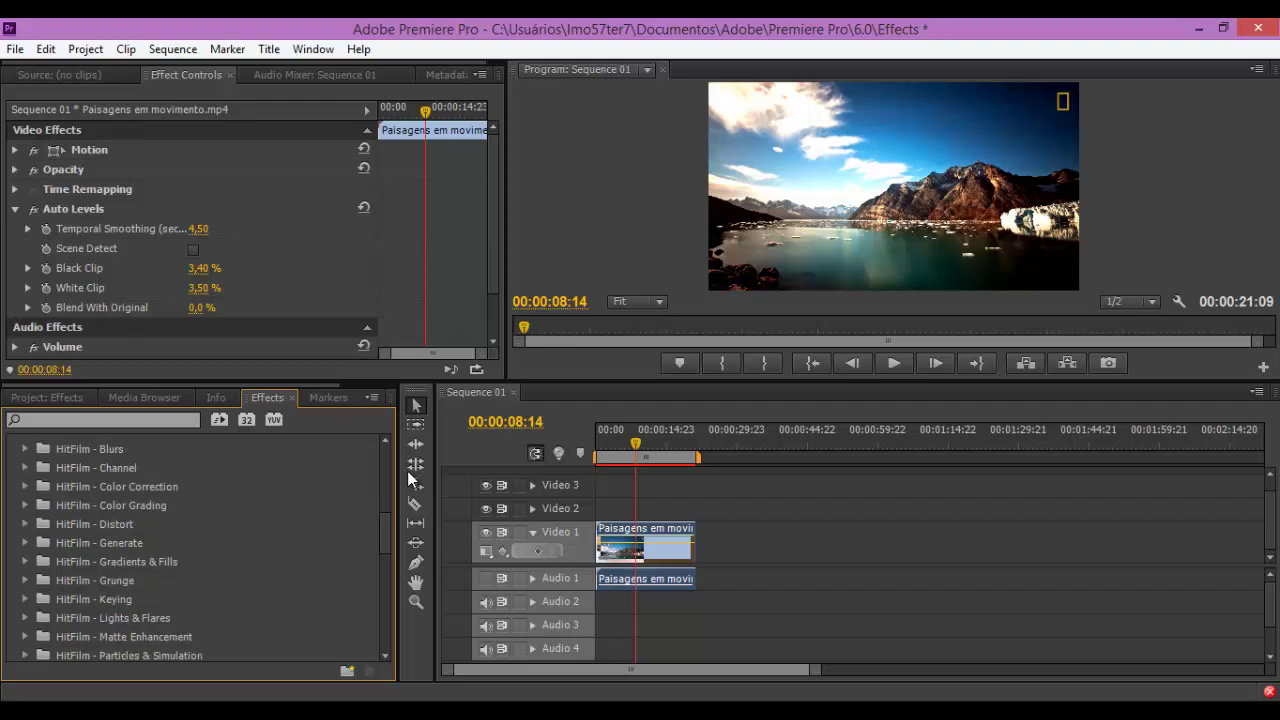
scroll(407, 471, down, 1)
scroll(407, 471, down, 2)
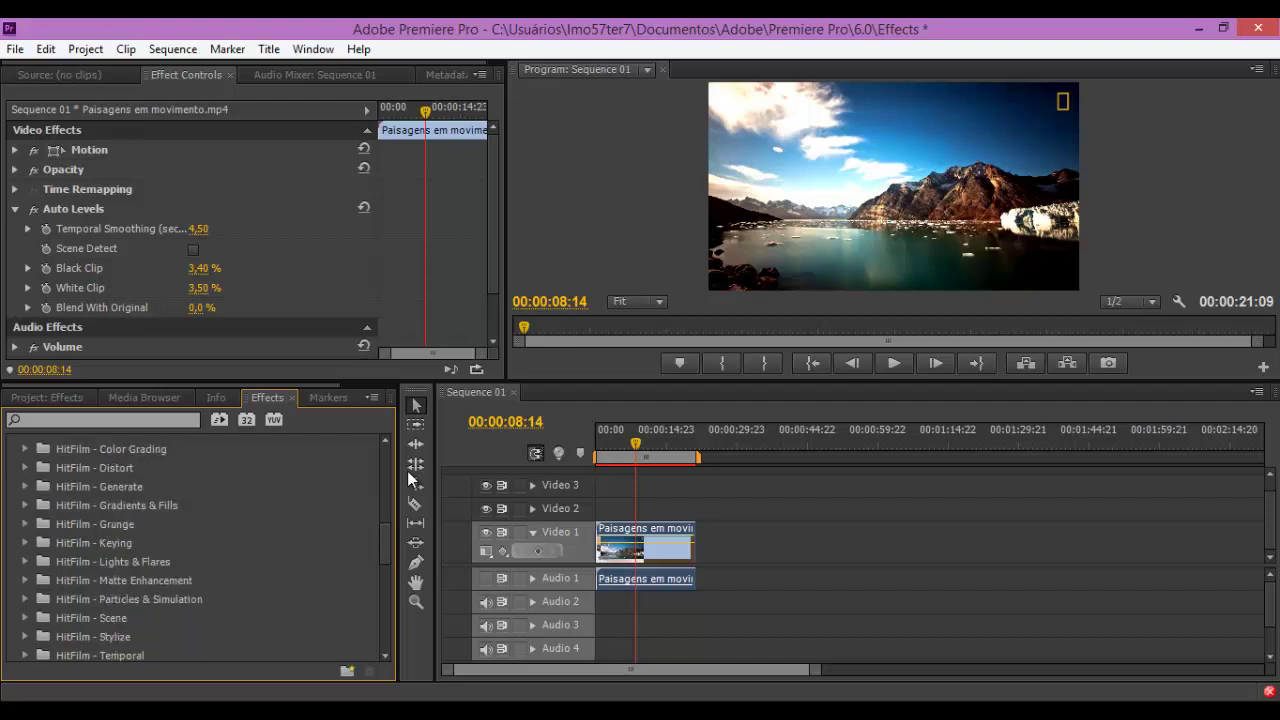
scroll(408, 474, down, 1)
scroll(408, 474, down, 1)
scroll(408, 474, down, 1)
scroll(407, 479, down, 1)
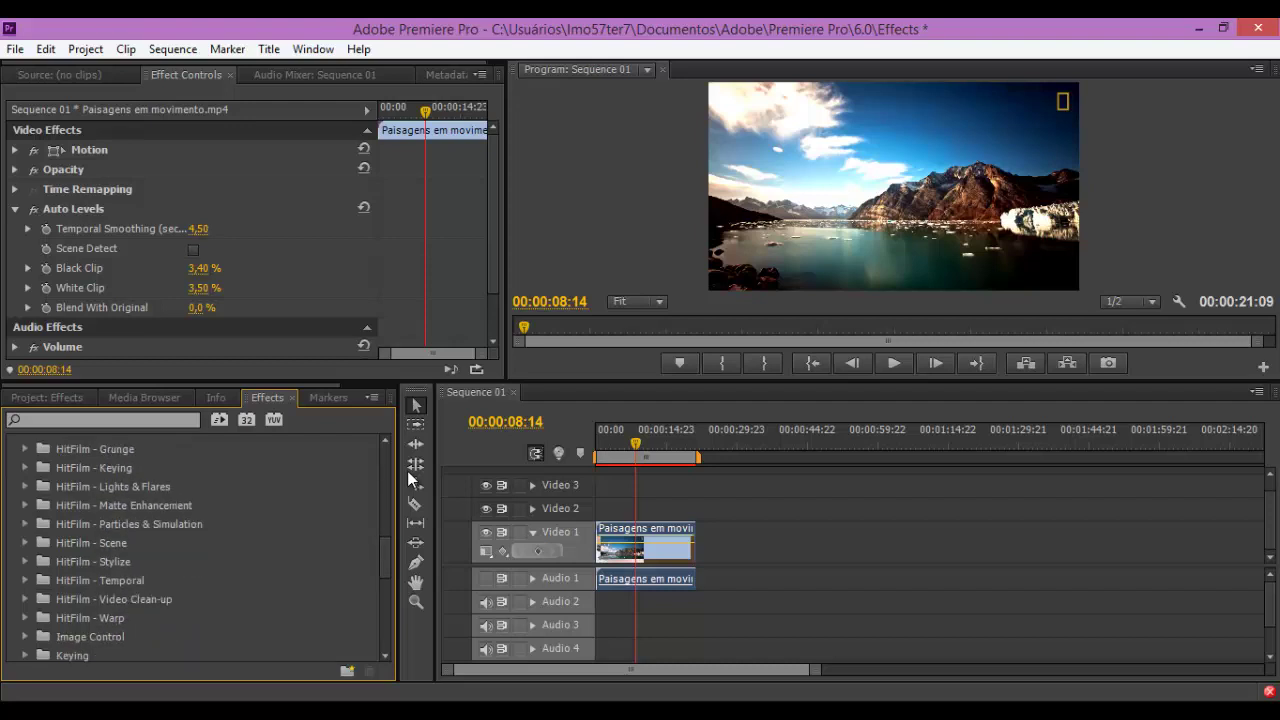
scroll(407, 471, up, 3)
scroll(407, 471, up, 2)
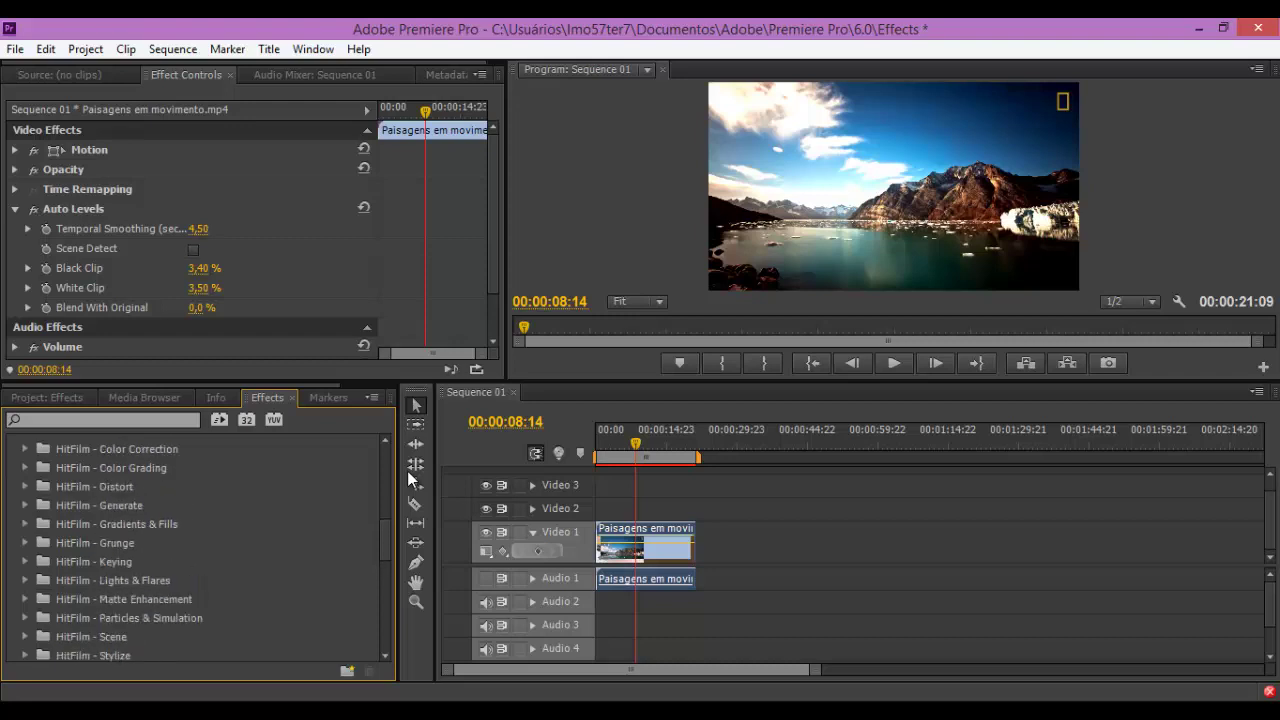
scroll(407, 471, up, 2)
scroll(407, 471, up, 2)
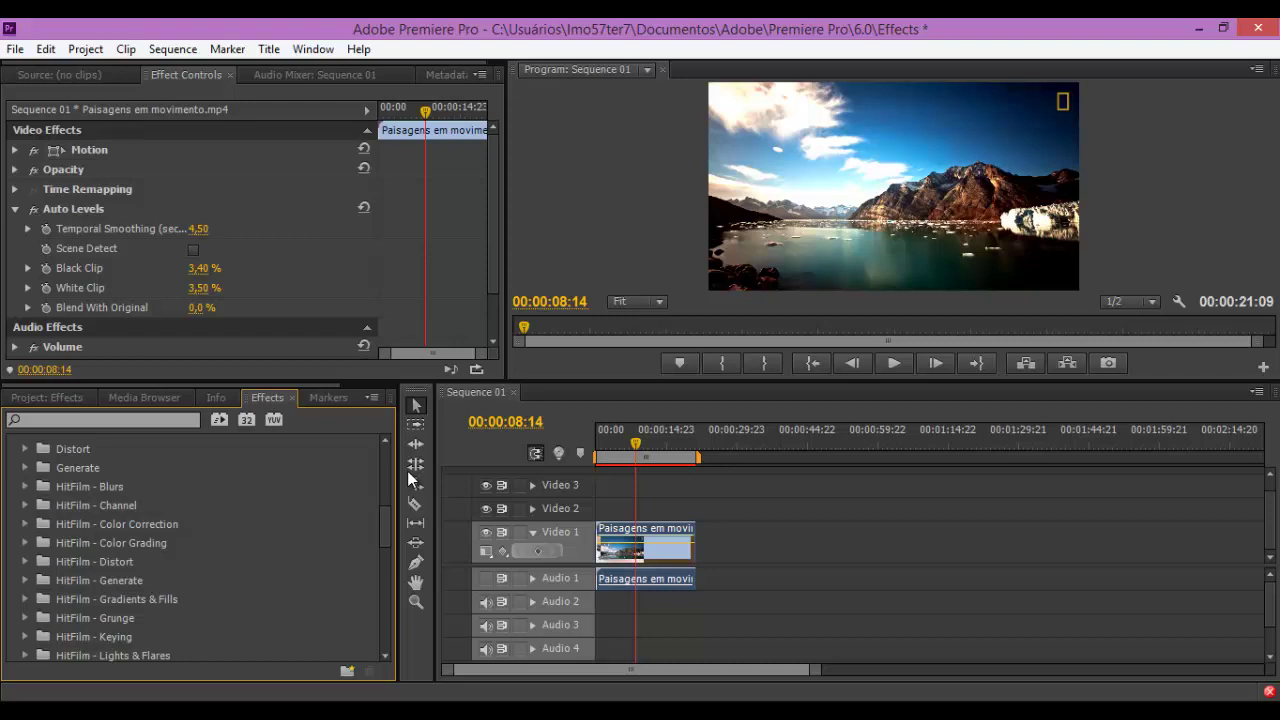
scroll(200, 550, down, 1)
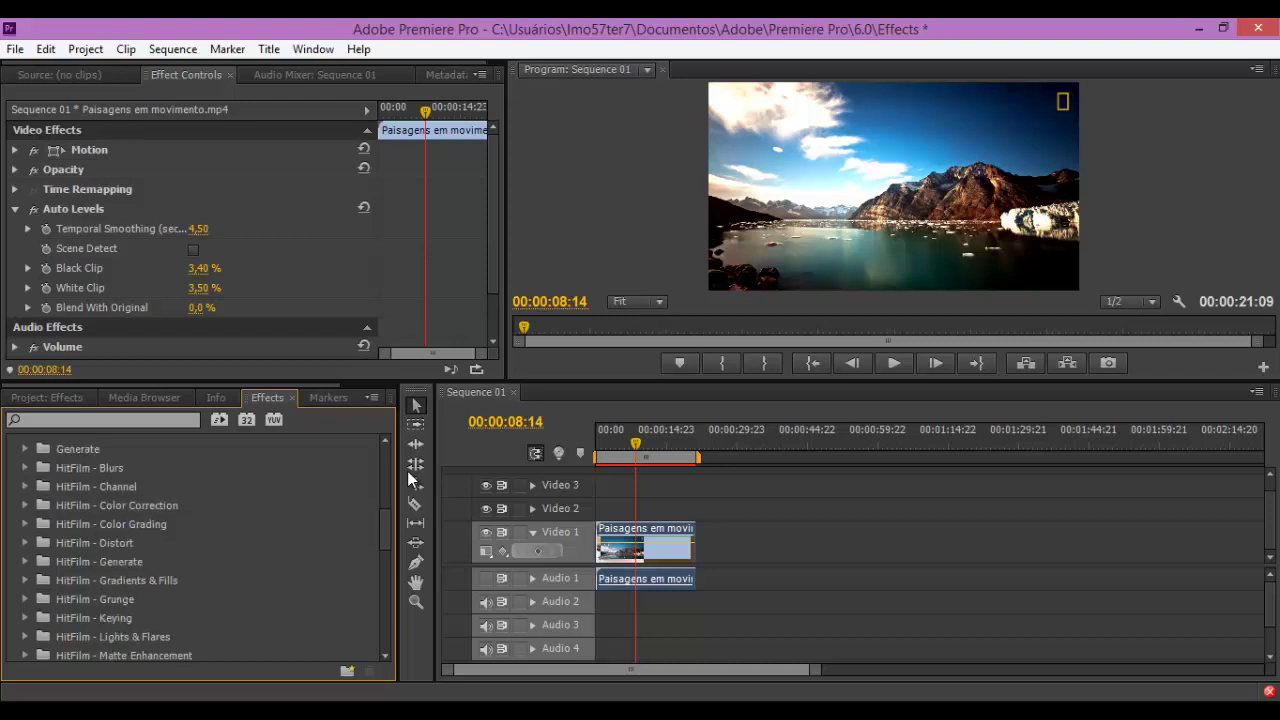
scroll(200, 550, down, 3)
scroll(200, 550, down, 3)
scroll(200, 550, down, 3)
scroll(200, 550, down, 2)
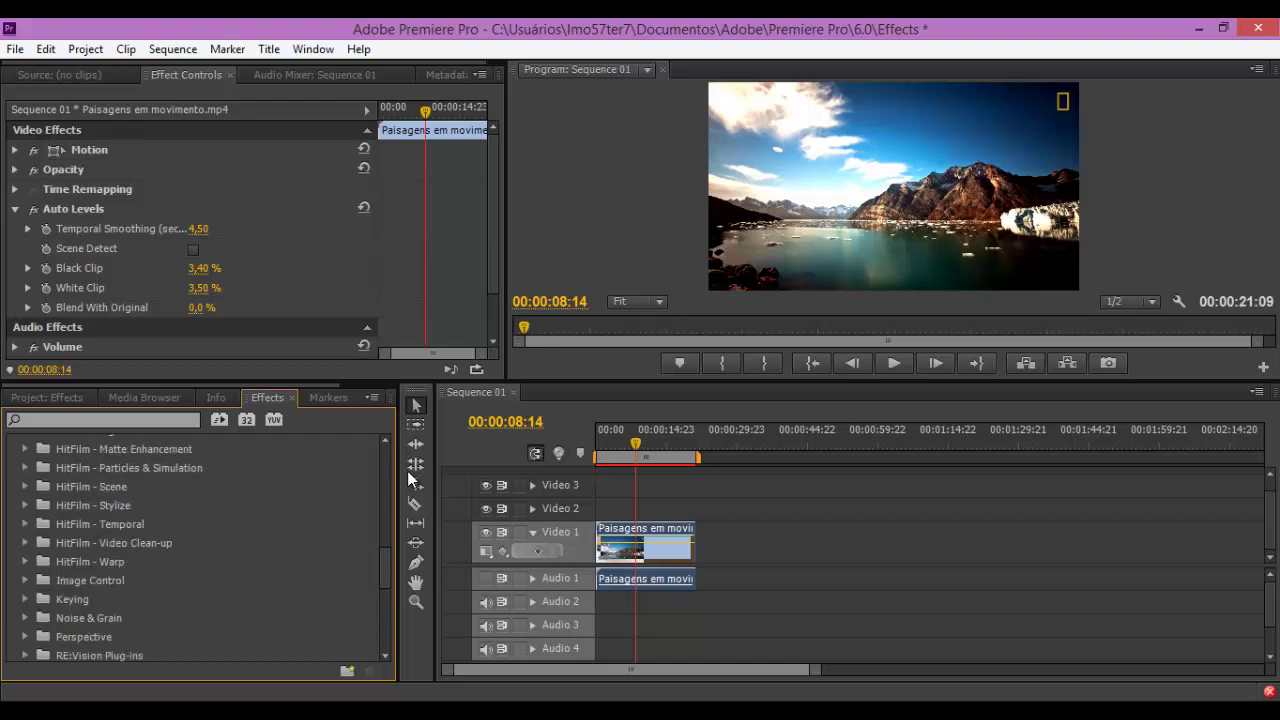
scroll(200, 550, down, 4)
scroll(200, 550, down, 2)
scroll(200, 550, up, 6)
scroll(200, 550, up, 5)
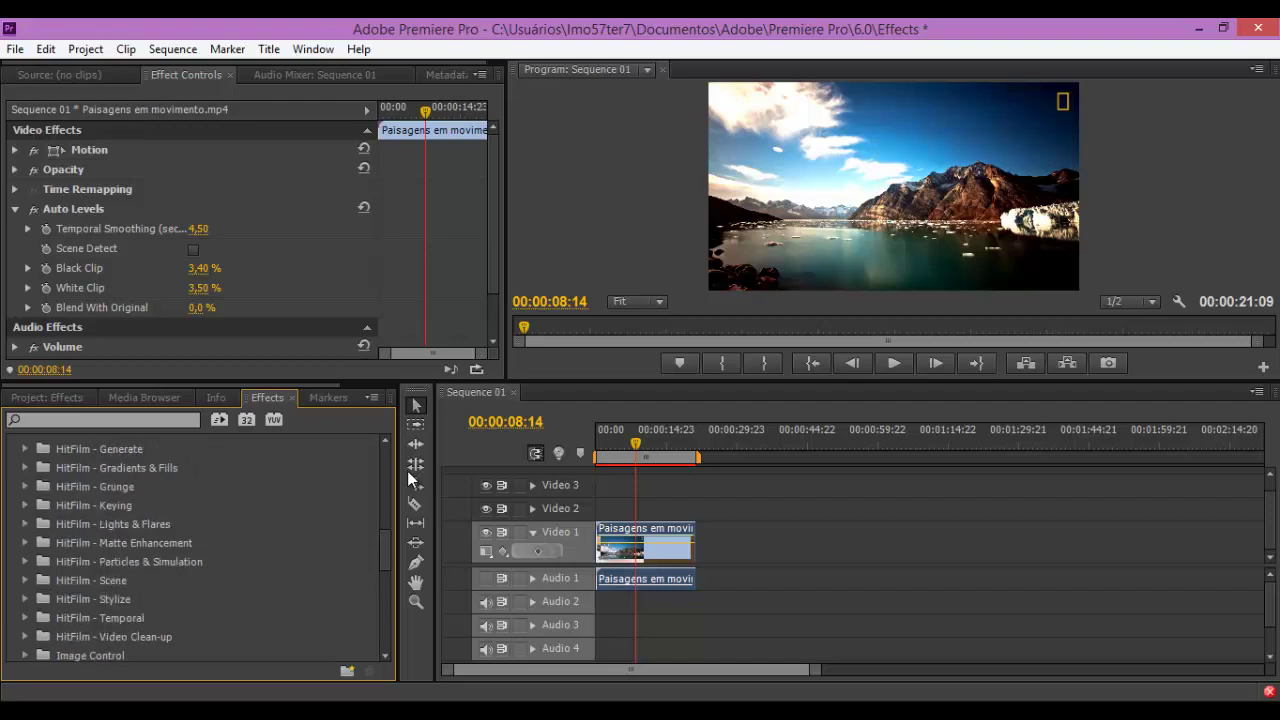
scroll(200, 550, up, 5)
scroll(200, 550, up, 3)
scroll(200, 550, up, 2)
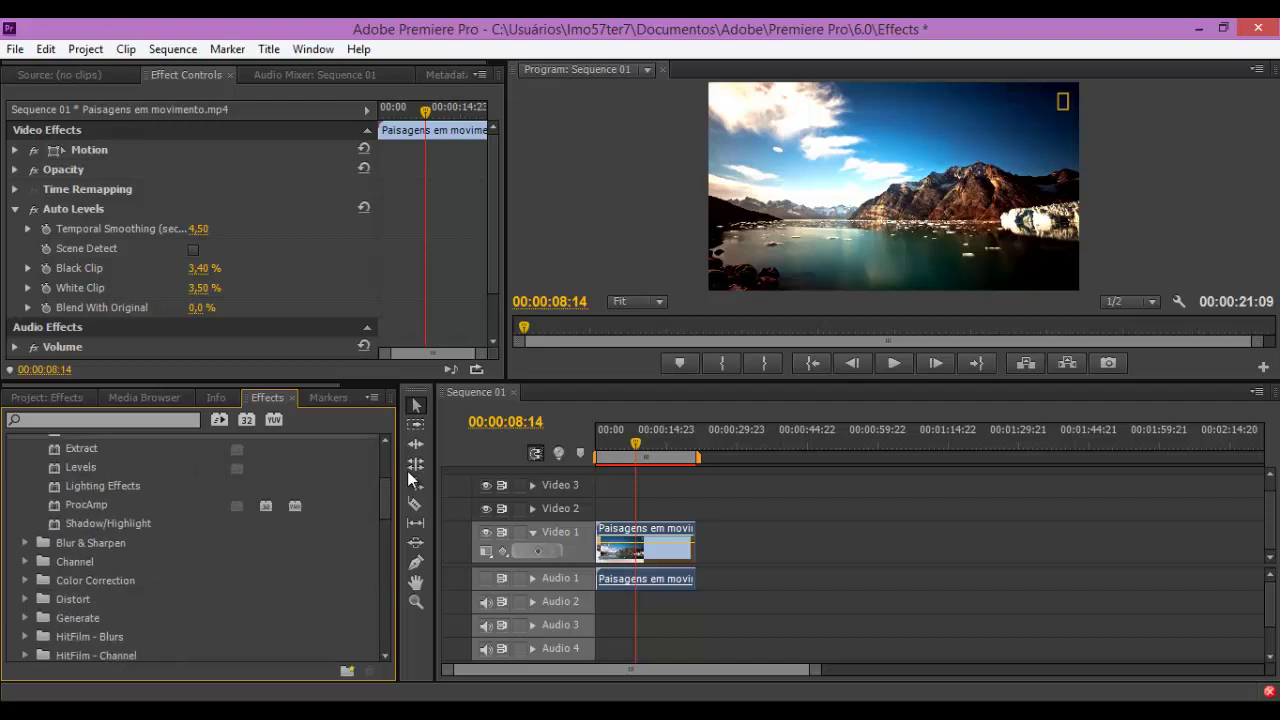
scroll(200, 550, up, 1)
scroll(200, 550, up, 4)
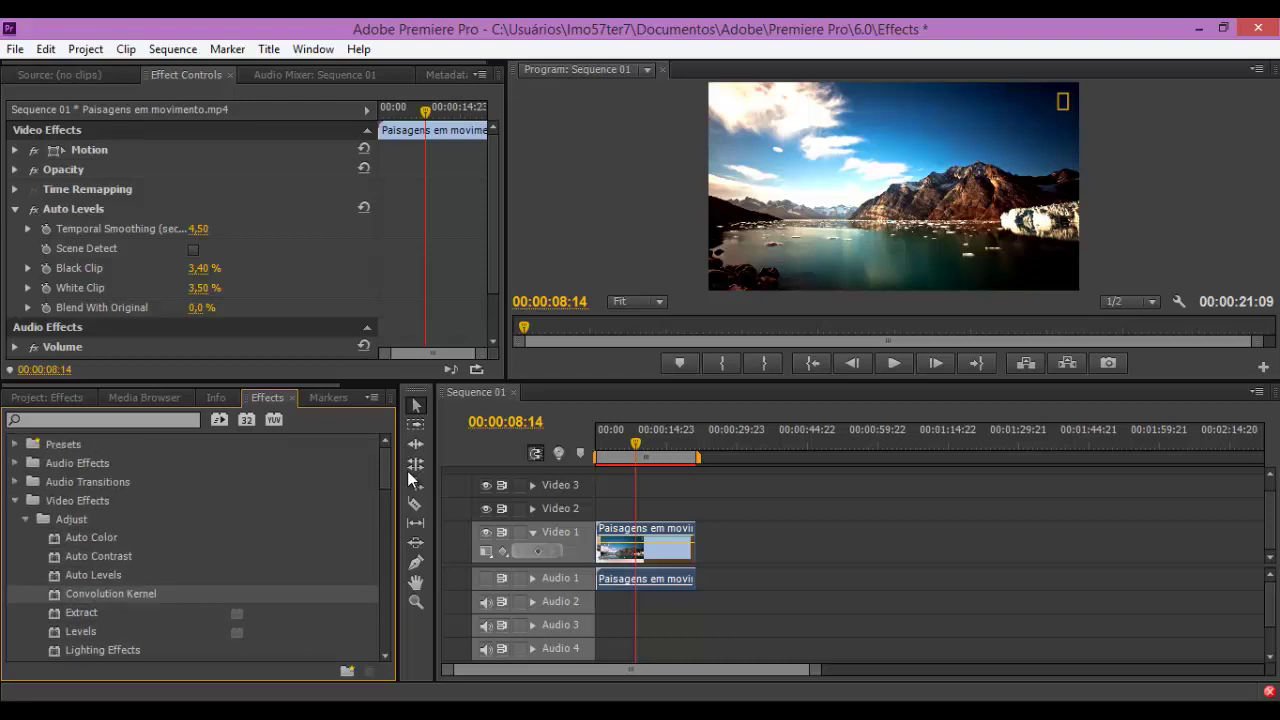